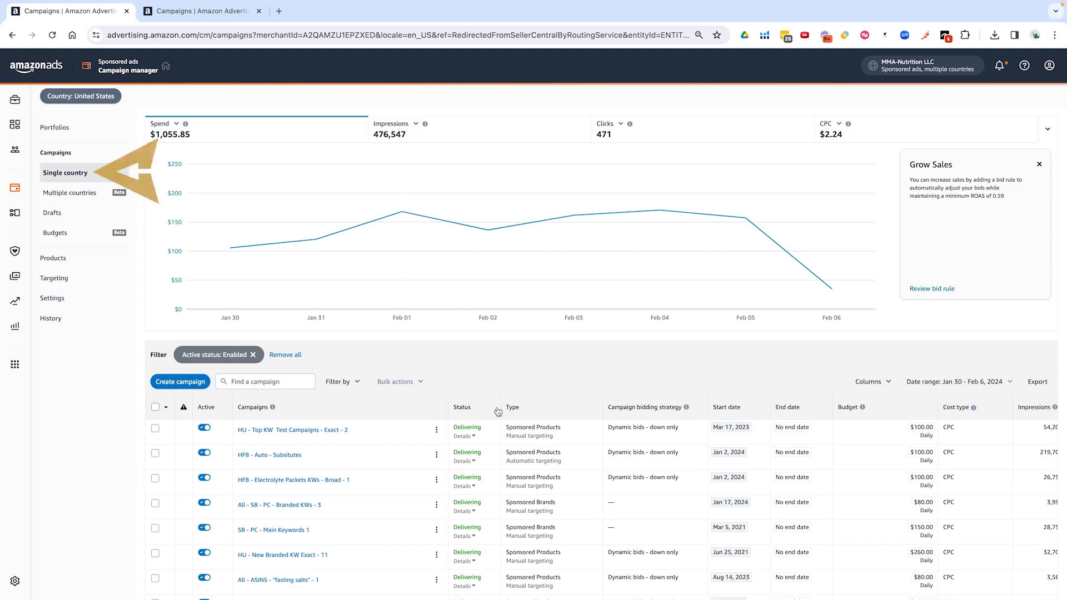
- Sort the enabled campaigns by ACOS descending, from 161.45% down to 9.10%
scroll(327, 452, down, 2)
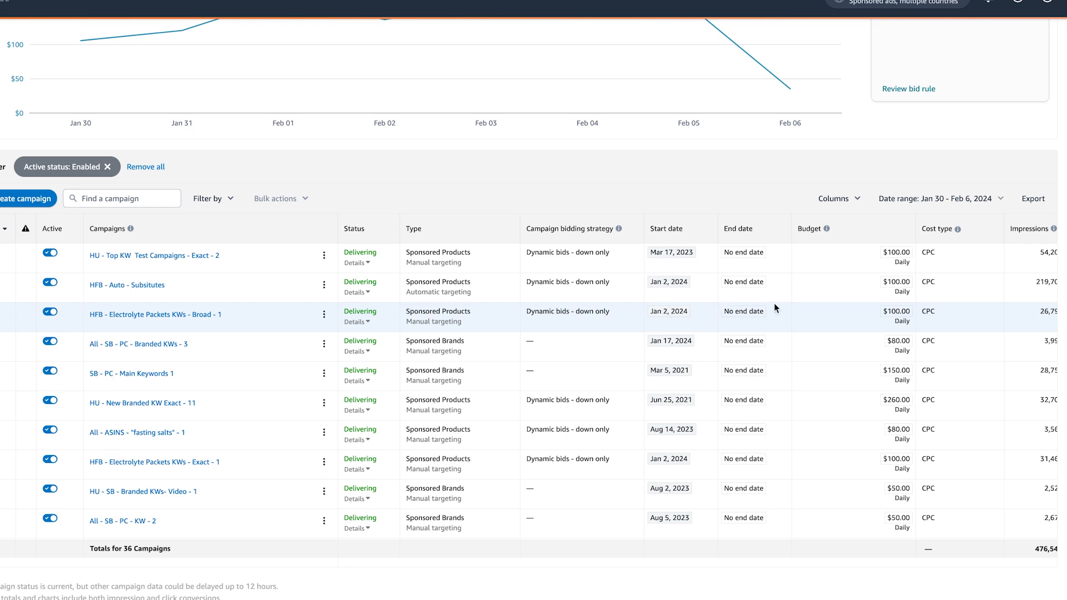
scroll(775, 305, right, 8)
scroll(786, 305, right, 5)
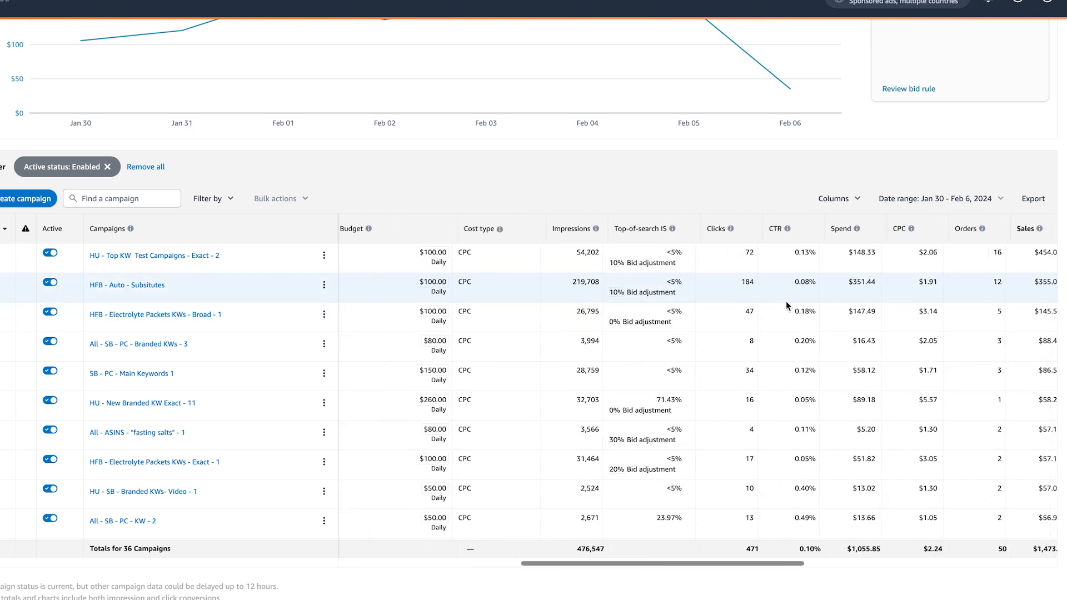
click(914, 231)
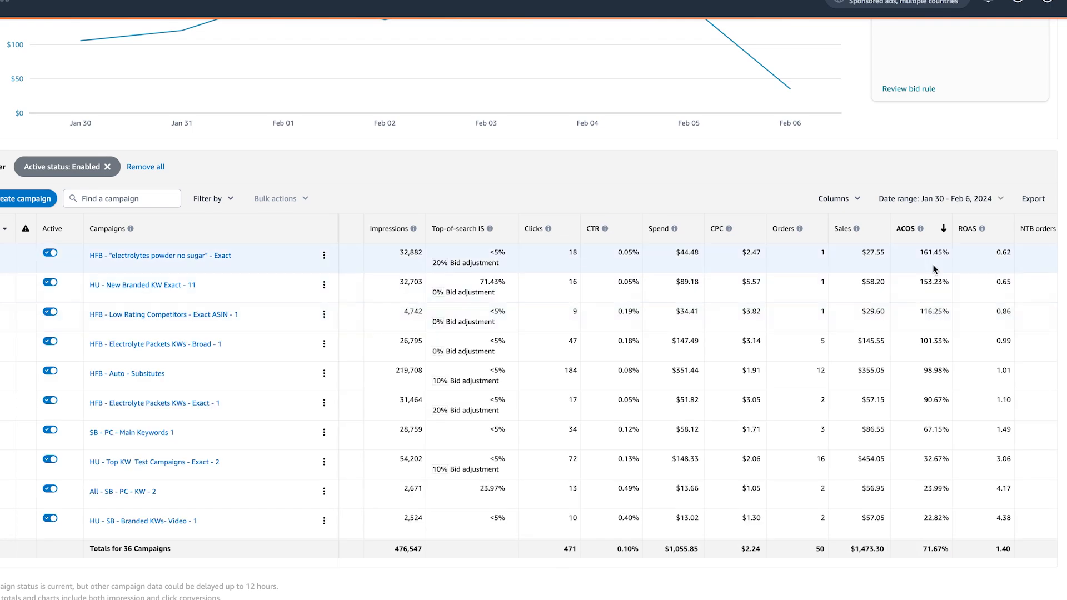
scroll(934, 267, left, 1)
scroll(936, 267, left, 10)
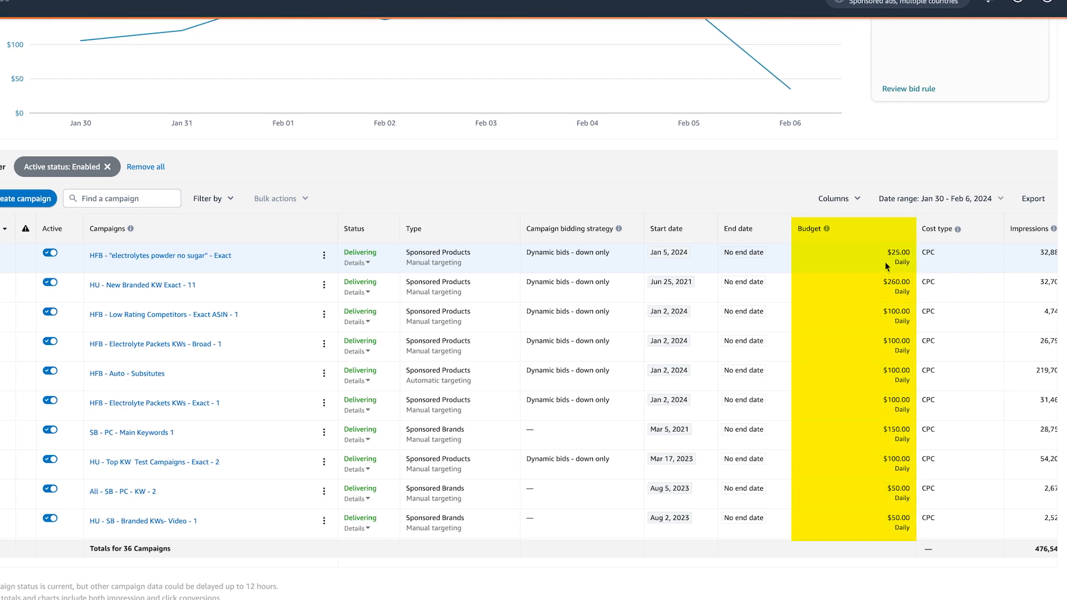
scroll(890, 274, right, 10)
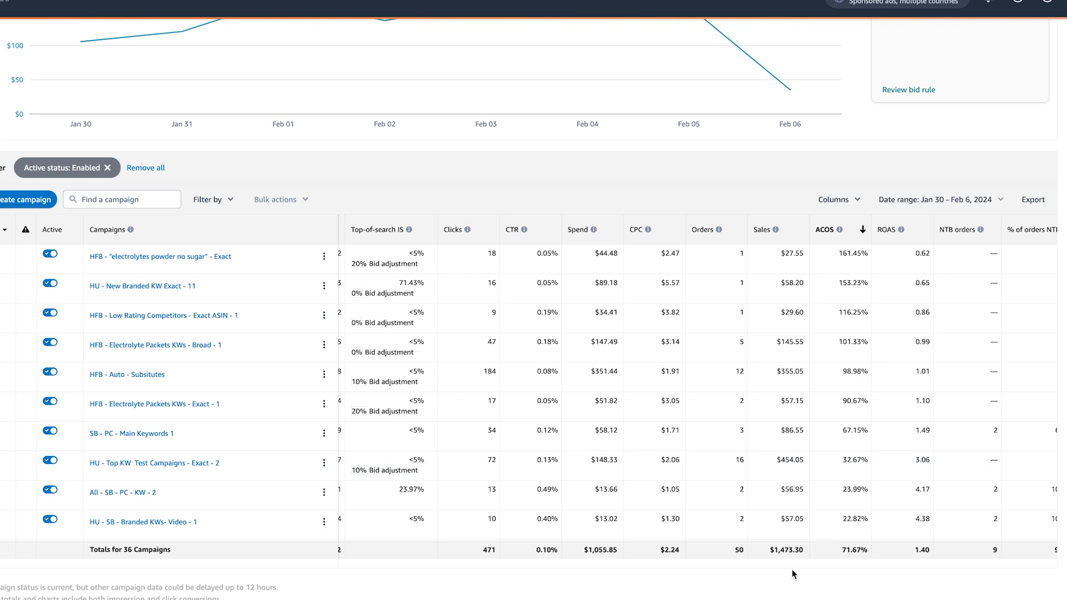
scroll(611, 525, left, 10)
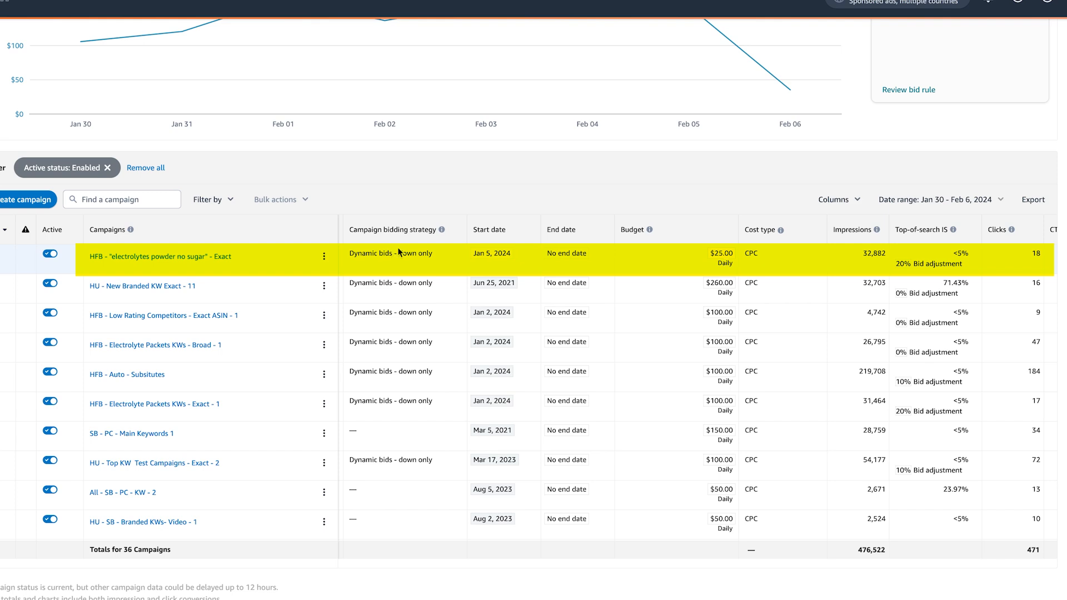
scroll(398, 251, right, 10)
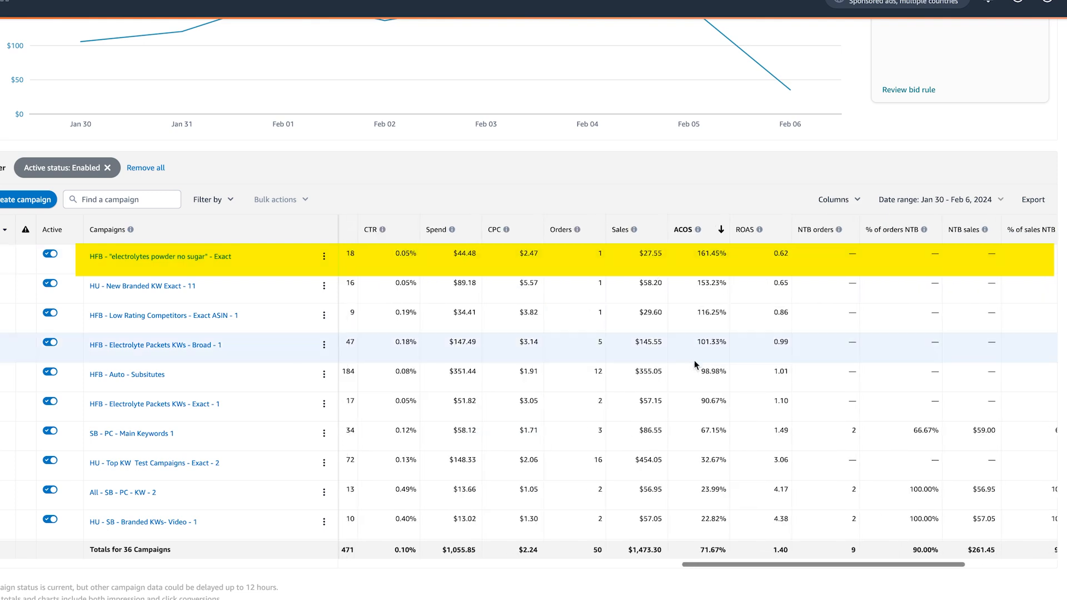
scroll(695, 360, down, 3)
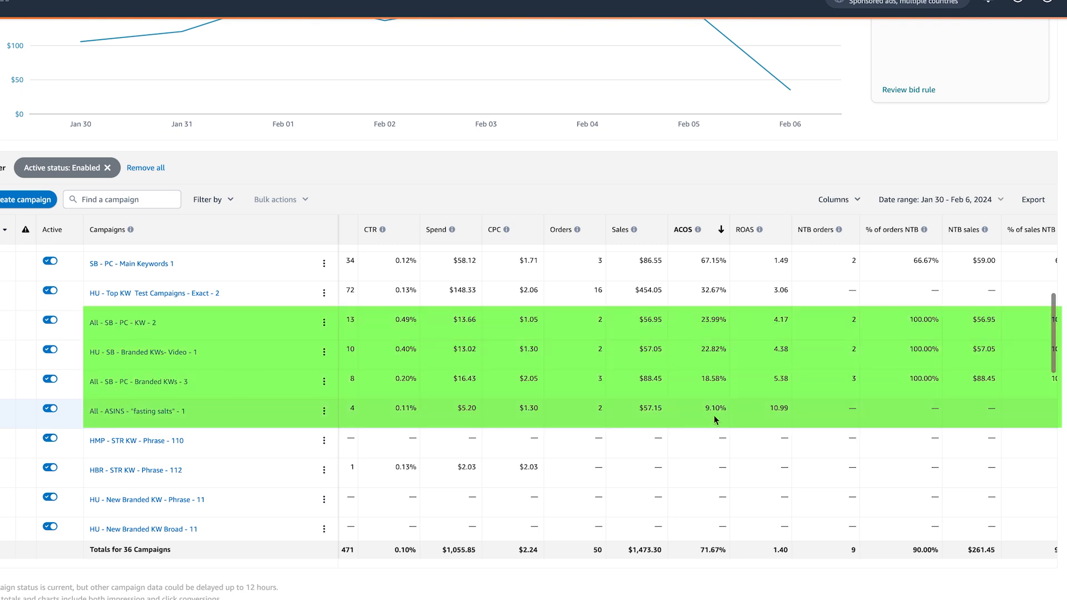
scroll(713, 415, up, 1)
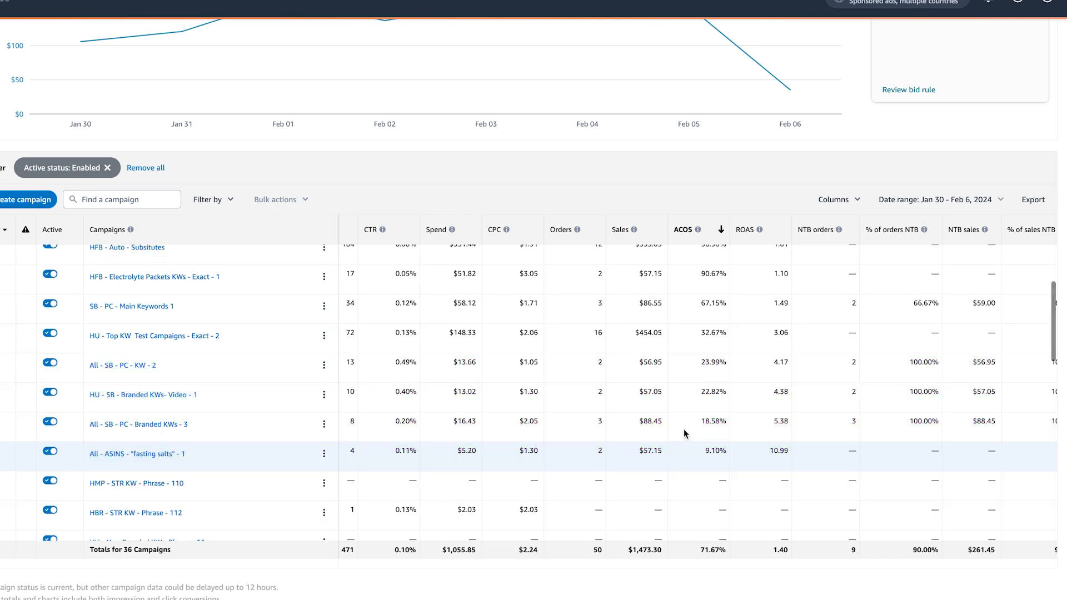
- Add an ACOS less than 30 filter so only 5 campaigns remain
click(212, 200)
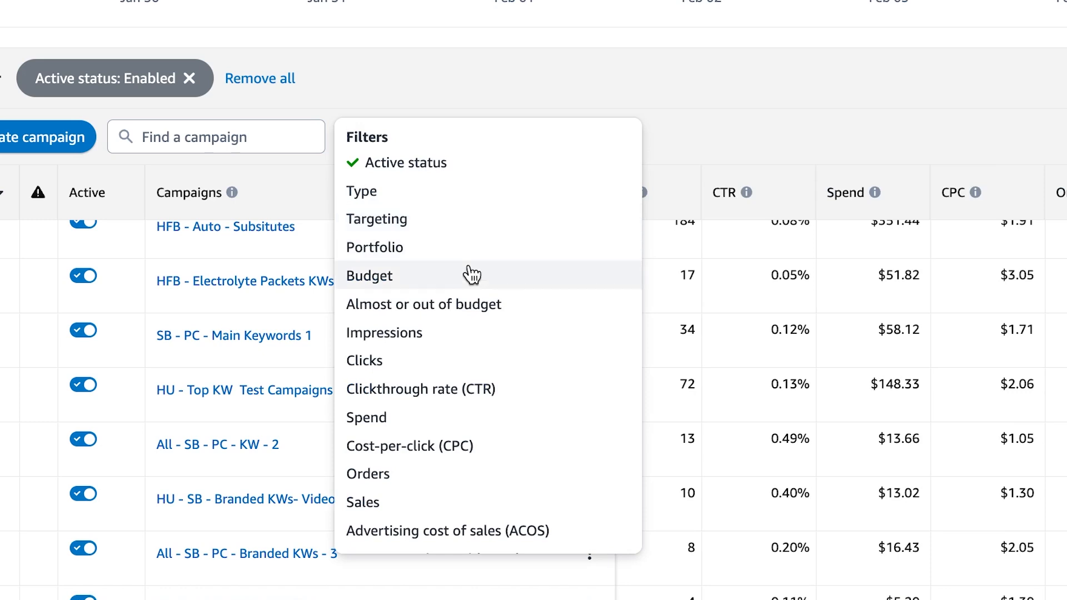
scroll(471, 274, down, 1)
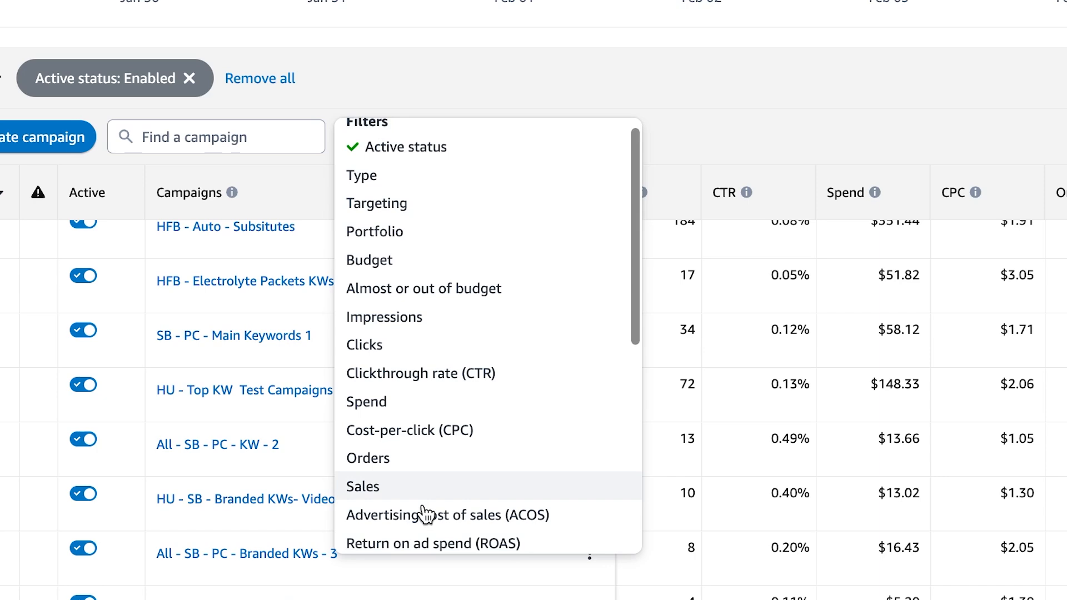
click(425, 514)
click(352, 138)
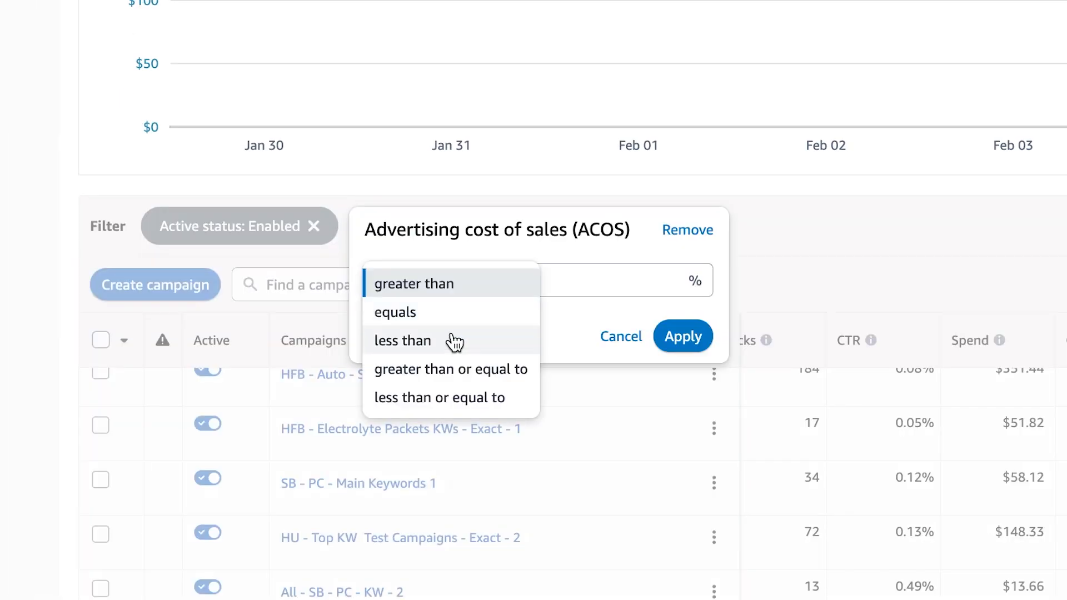
click(453, 340)
click(543, 271)
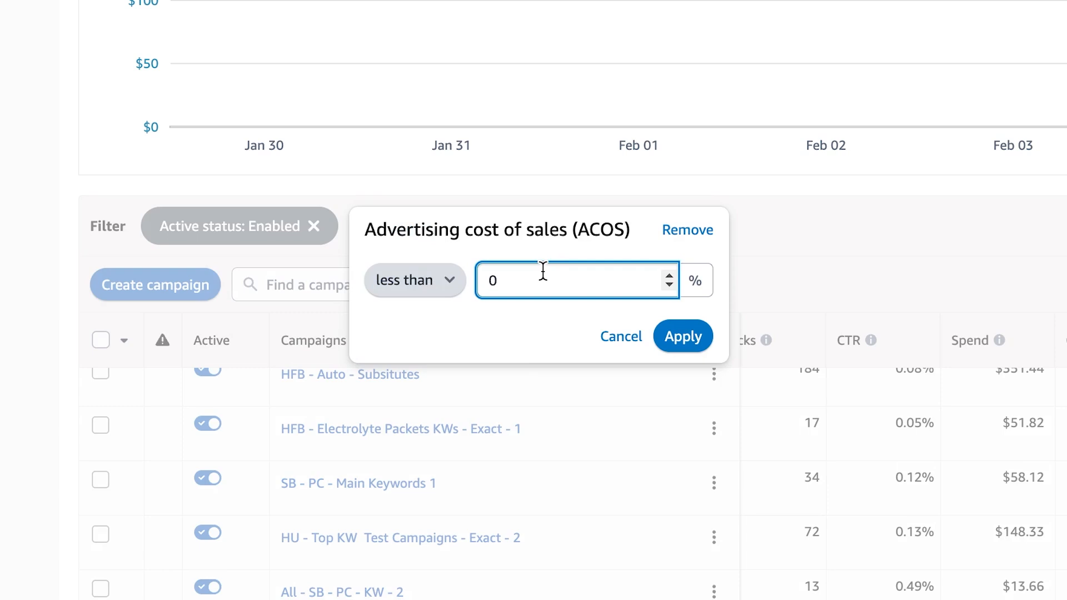
text(30)
click(684, 337)
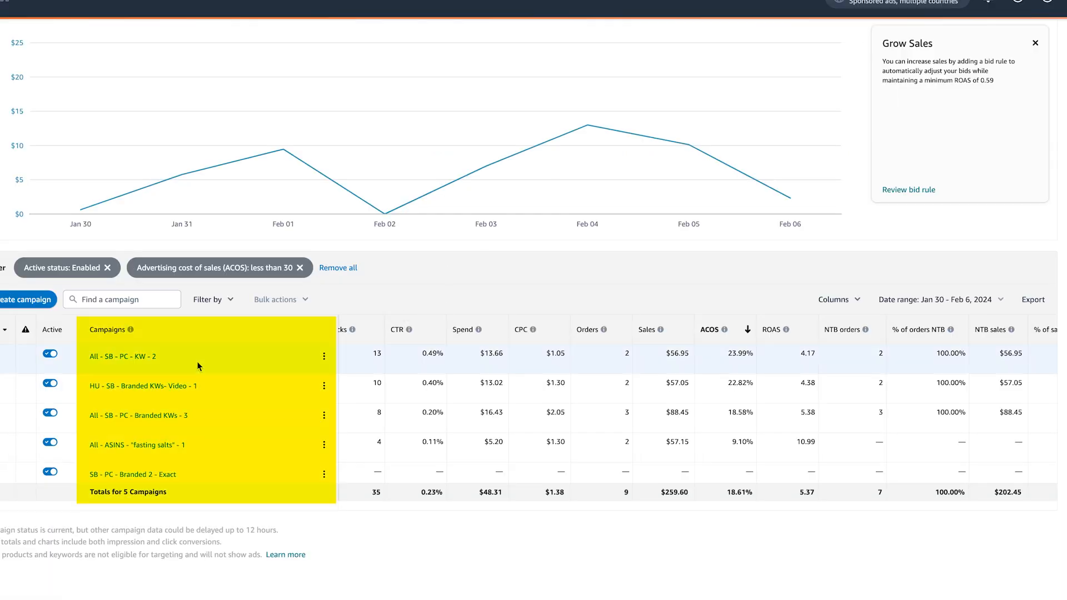
scroll(210, 446, down, 1)
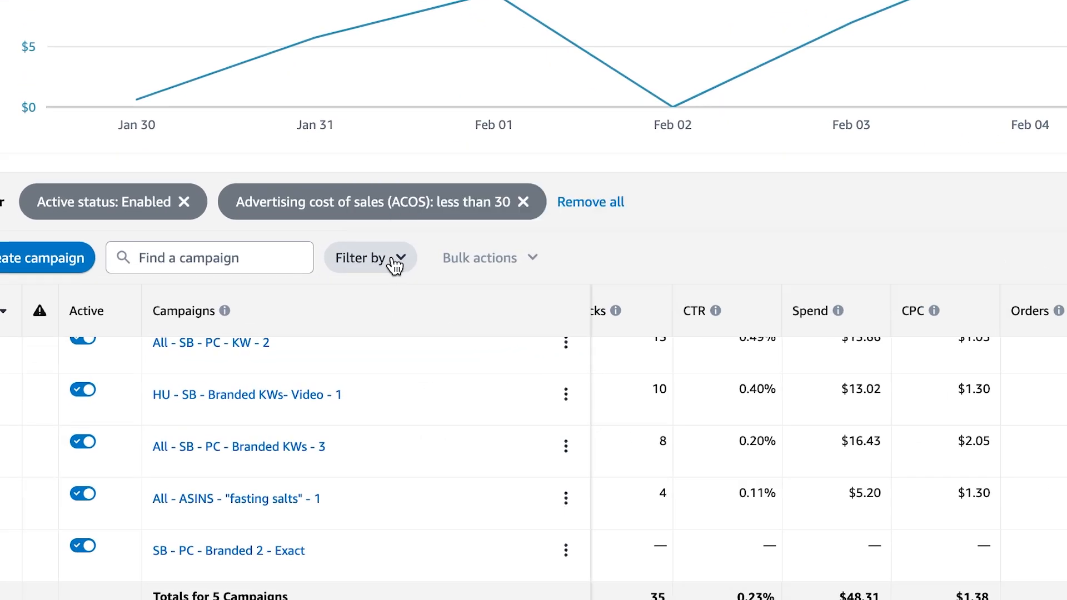
- Add a Sales greater than $1.00 filter, narrowing the list to 4 campaigns
click(396, 266)
scroll(411, 341, down, 2)
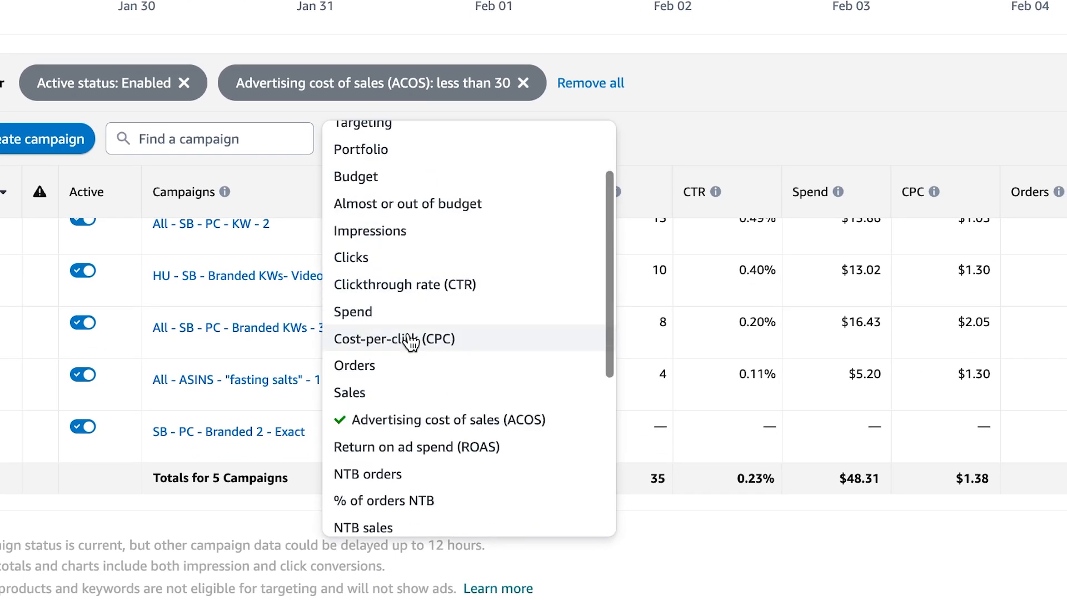
click(355, 392)
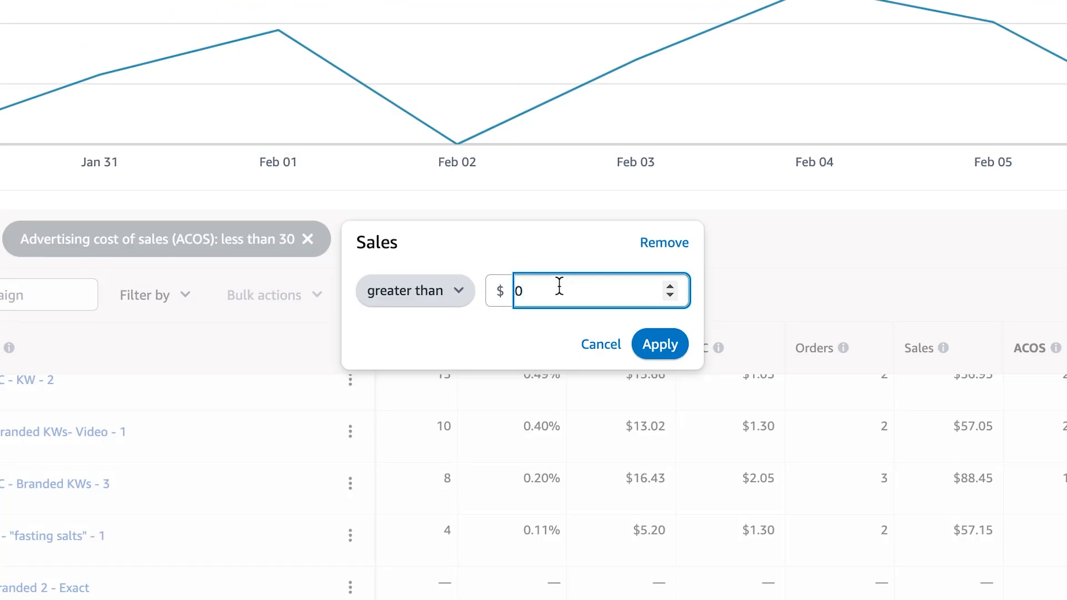
text(1)
click(636, 328)
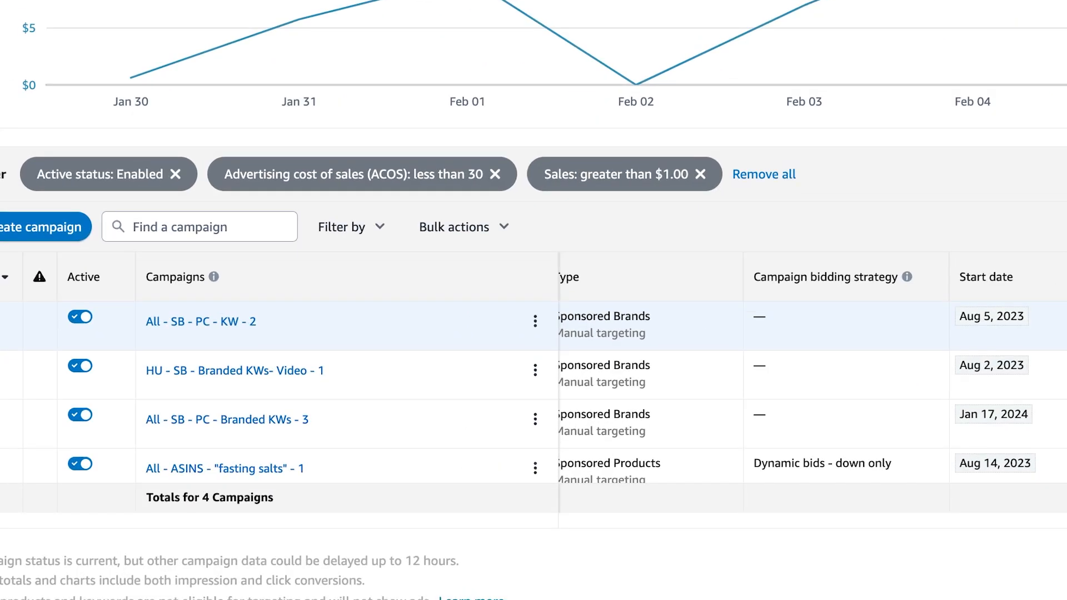
- Increase all four campaigns' daily budgets by $100, to $150 and $180
click(275, 328)
click(297, 457)
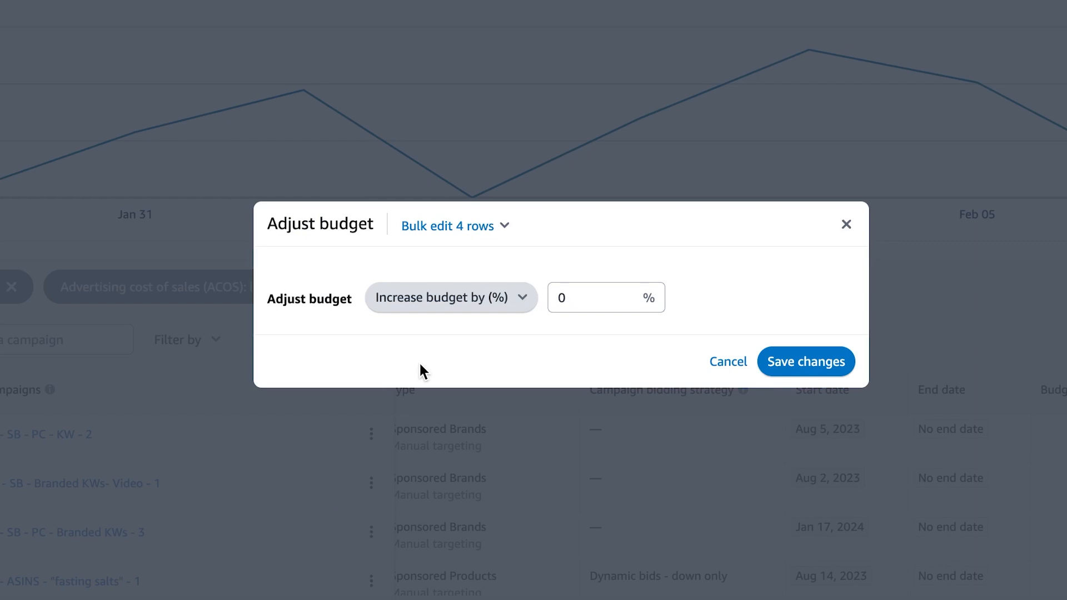
click(451, 297)
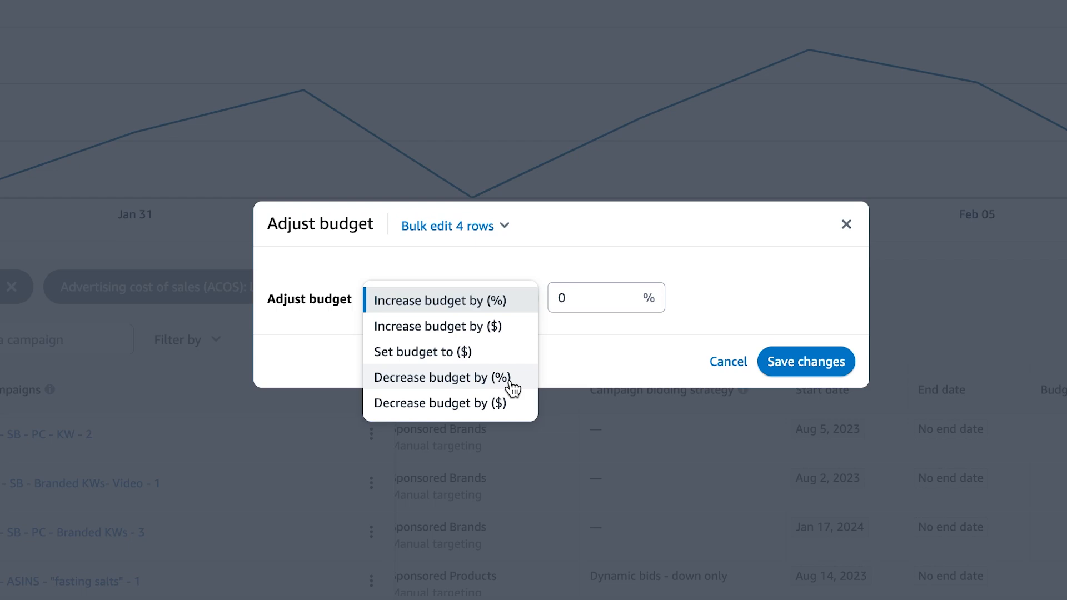
click(438, 326)
text(100)
right_click(797, 362)
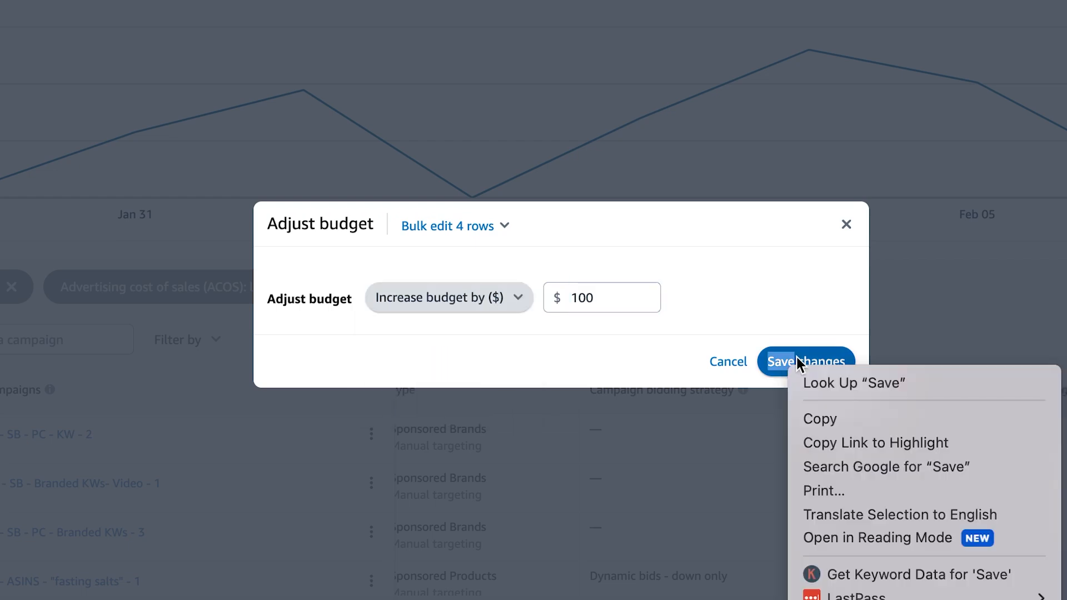
click(796, 358)
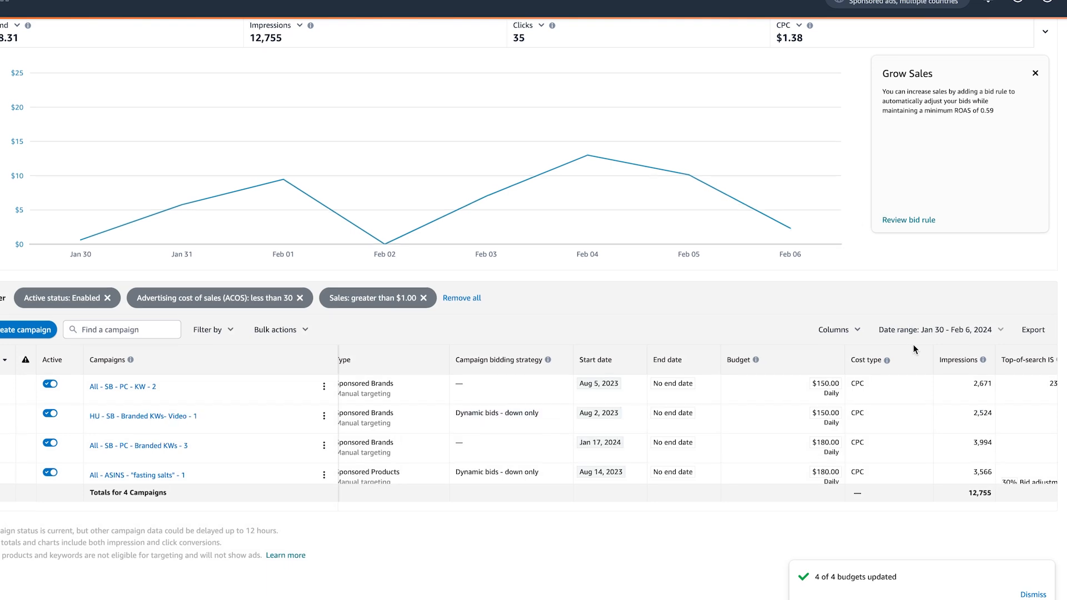
- Mark January 28 to February 3, 2024 in the date range picker
scroll(916, 349, right, 1)
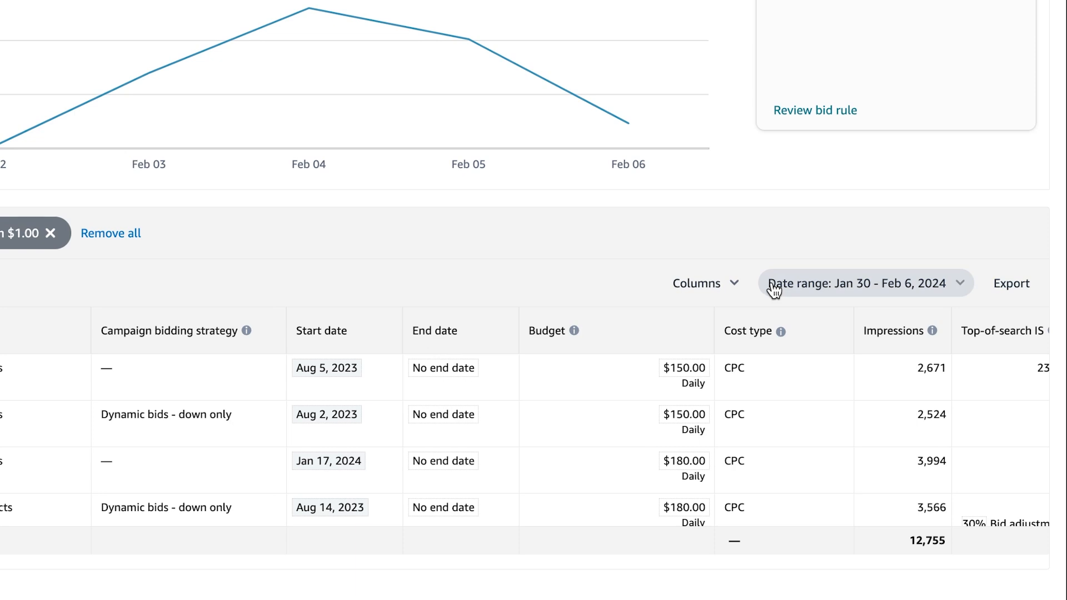
click(774, 289)
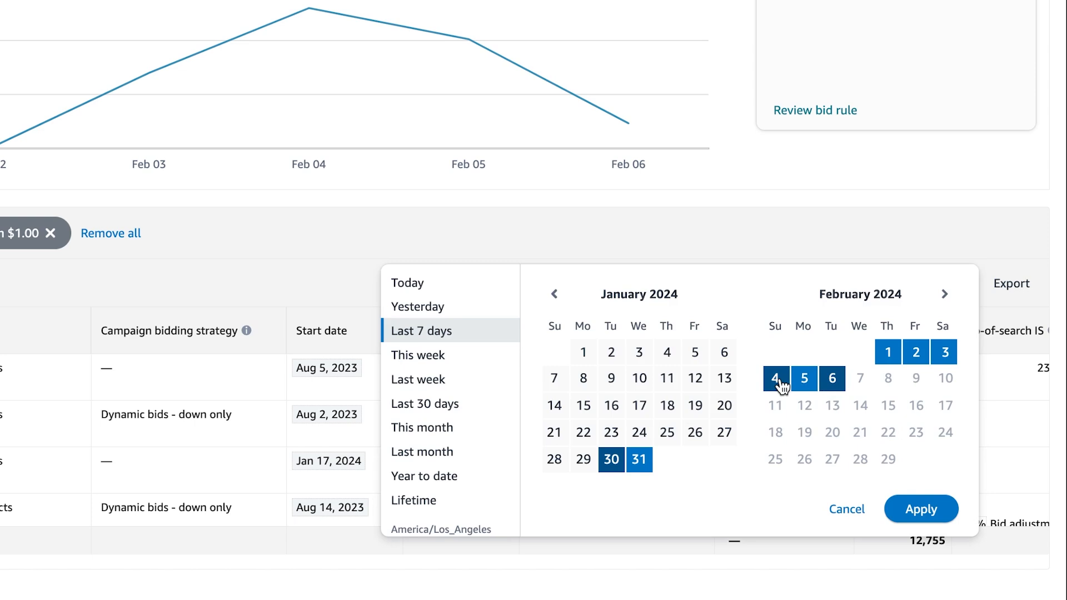
click(554, 460)
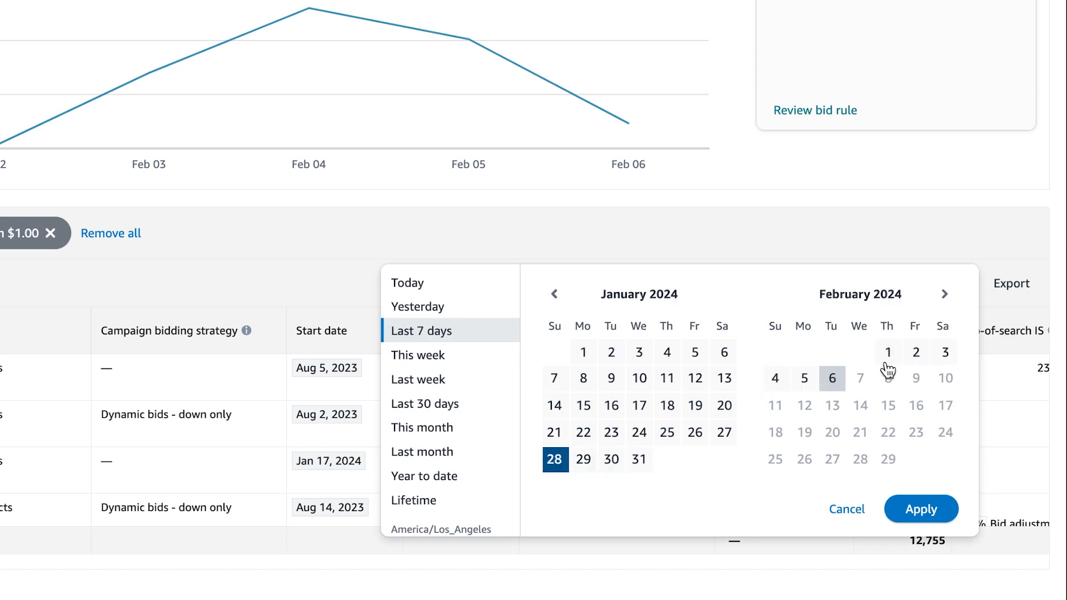
click(945, 351)
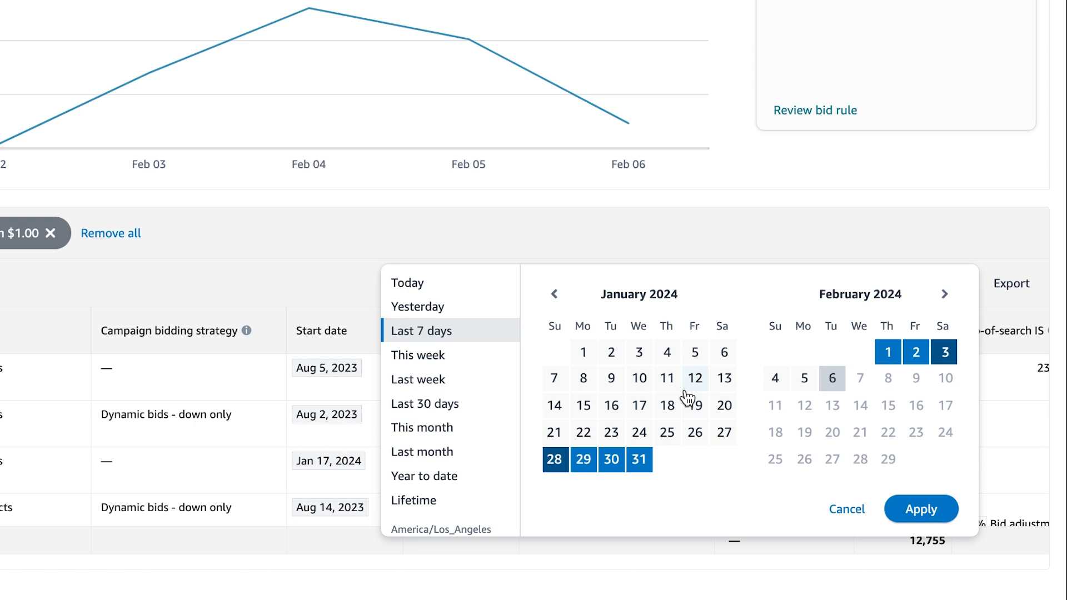
- Apply the date range and scroll through the Jan 7 – Feb 6, 2024 targets list
click(921, 507)
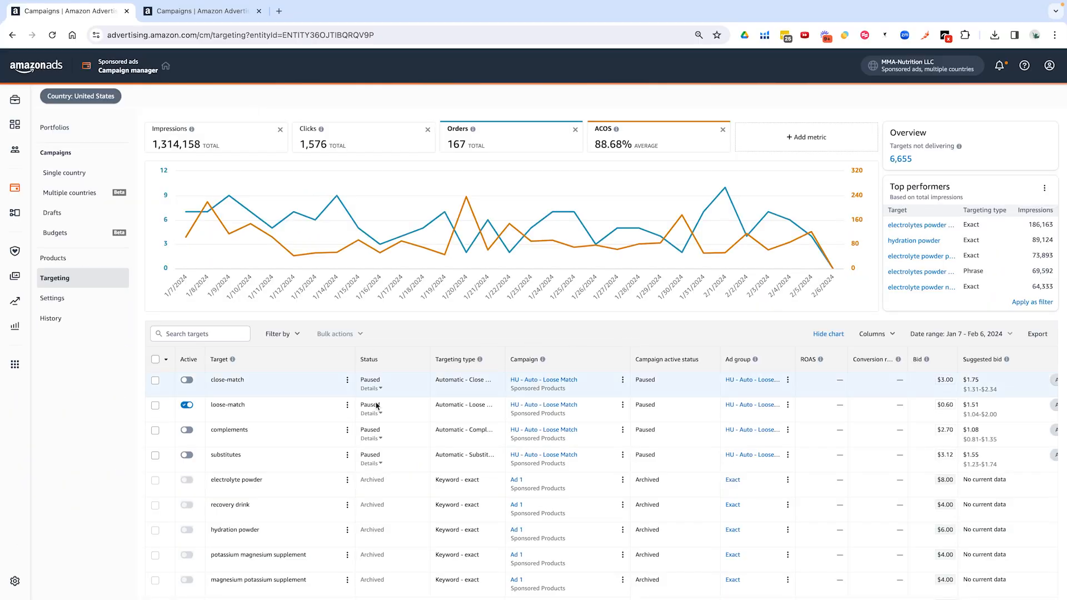
scroll(429, 472, down, 4)
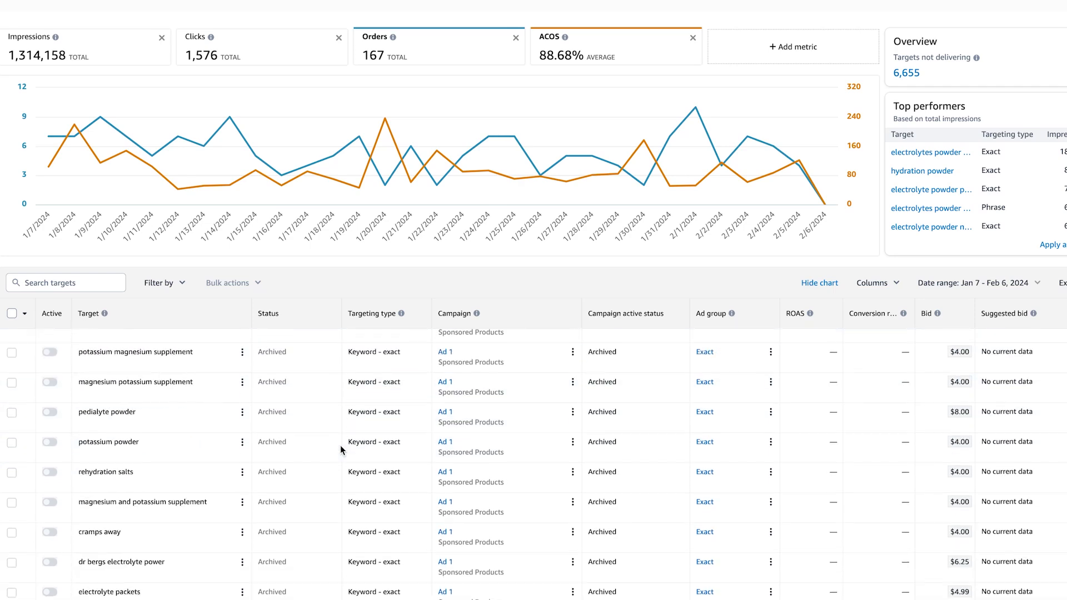
scroll(340, 449, down, 10)
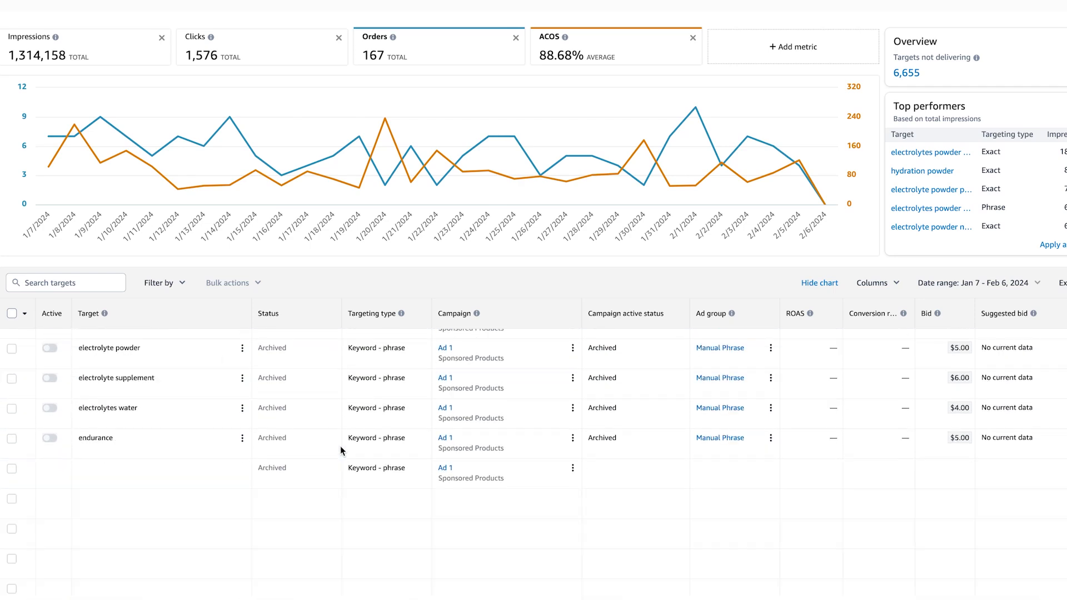
scroll(341, 449, up, 3)
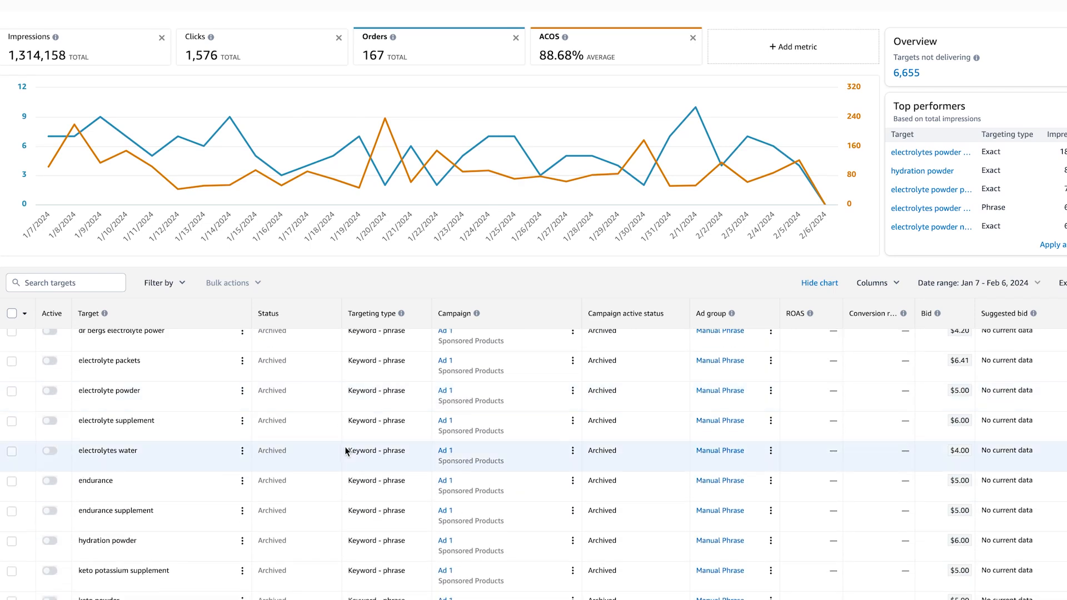
scroll(350, 451, up, 6)
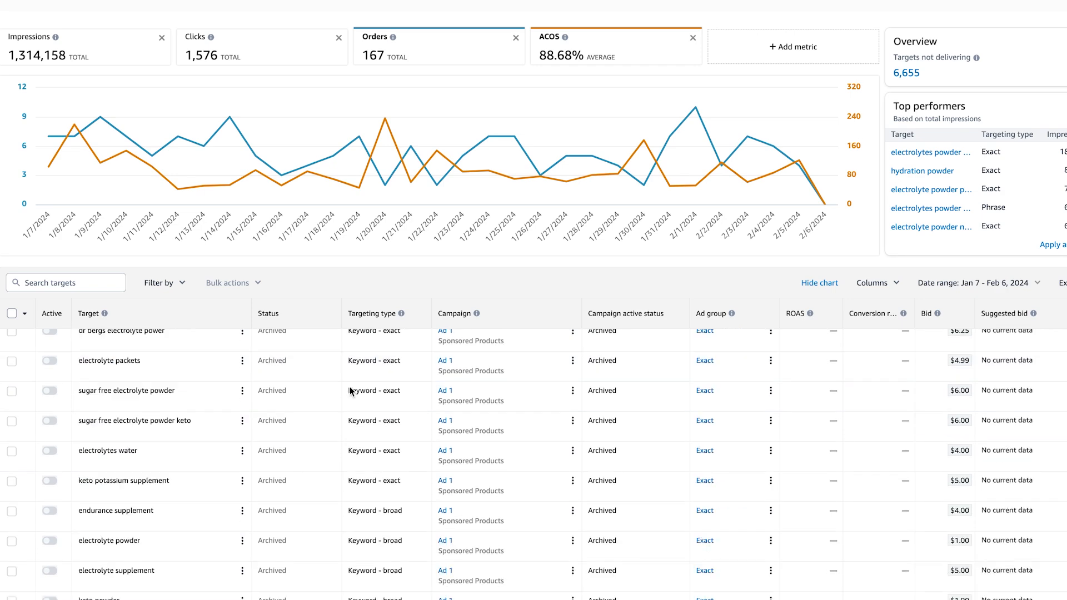
scroll(178, 364, up, 1)
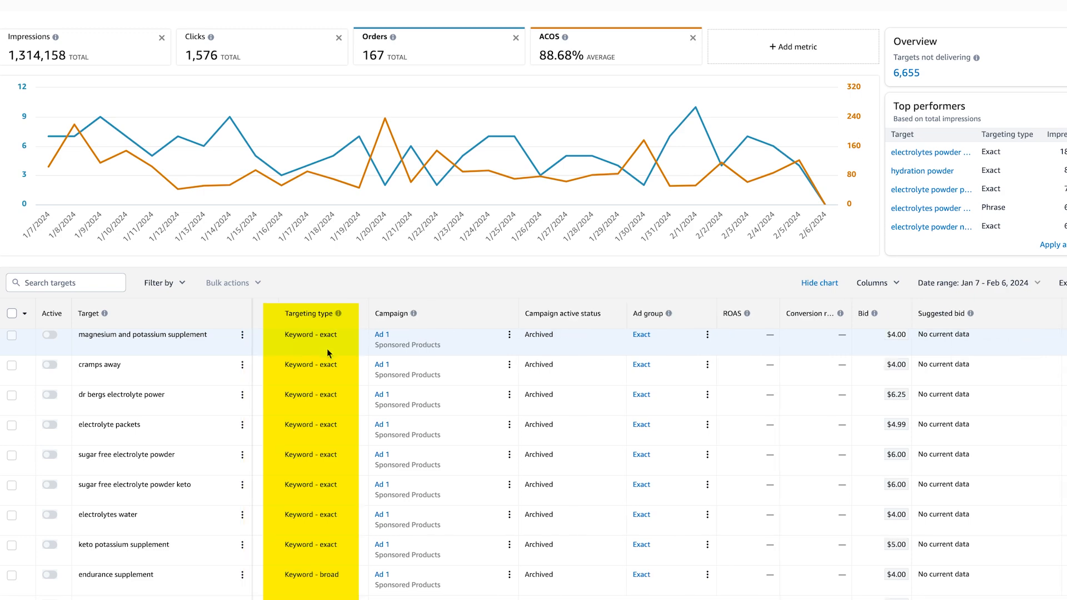
scroll(329, 354, down, 1)
scroll(328, 353, up, 4)
- Scroll right across the targets table to review its metric columns
scroll(351, 353, right, 2)
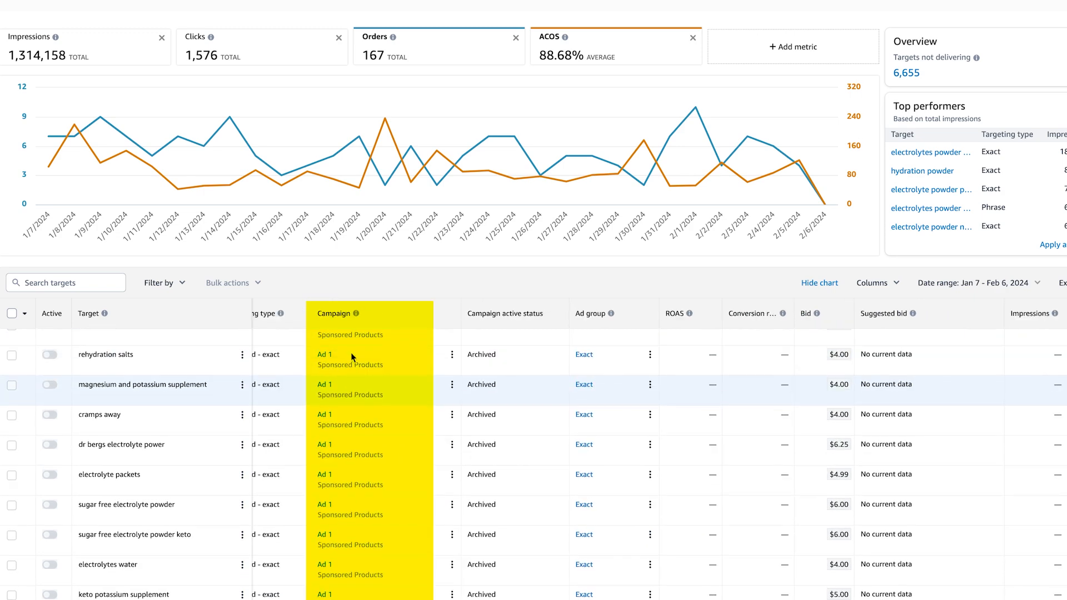
scroll(454, 358, up, 5)
scroll(454, 359, right, 2)
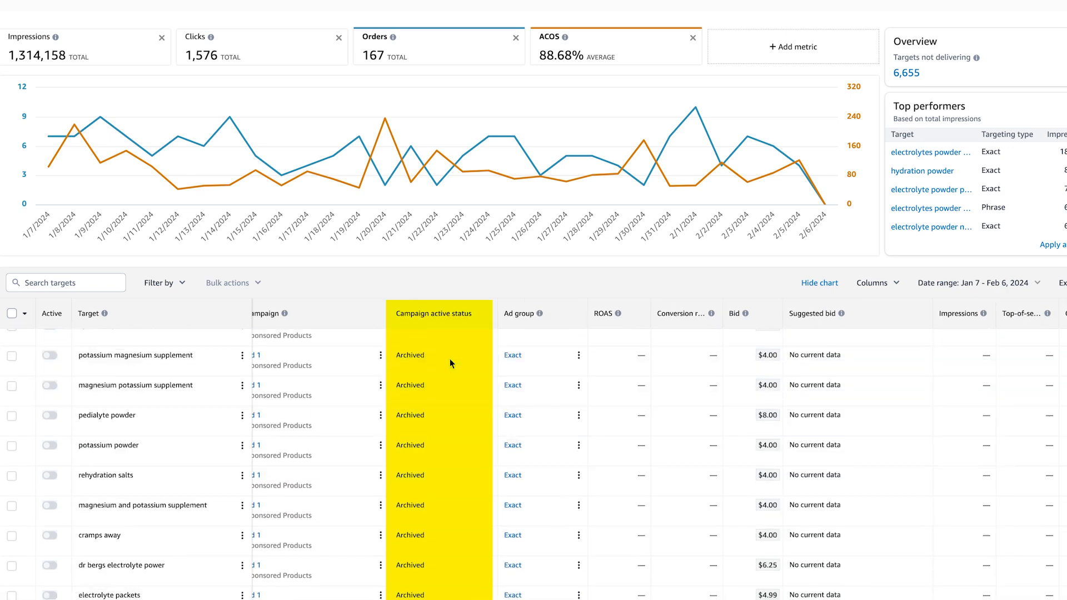
scroll(449, 359, right, 2)
scroll(448, 361, right, 2)
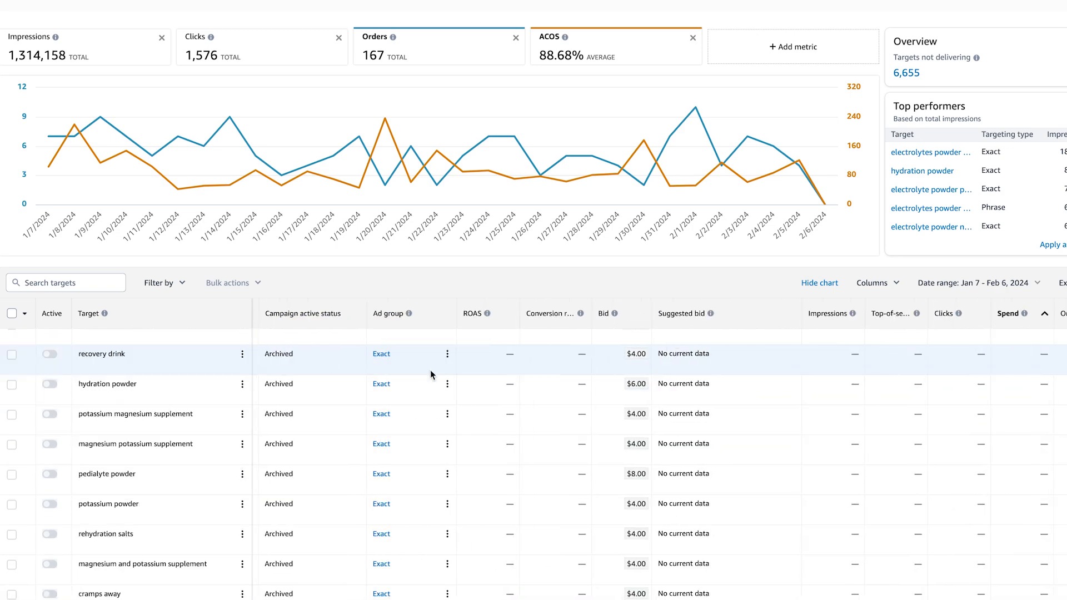
scroll(451, 369, right, 1)
scroll(462, 362, right, 2)
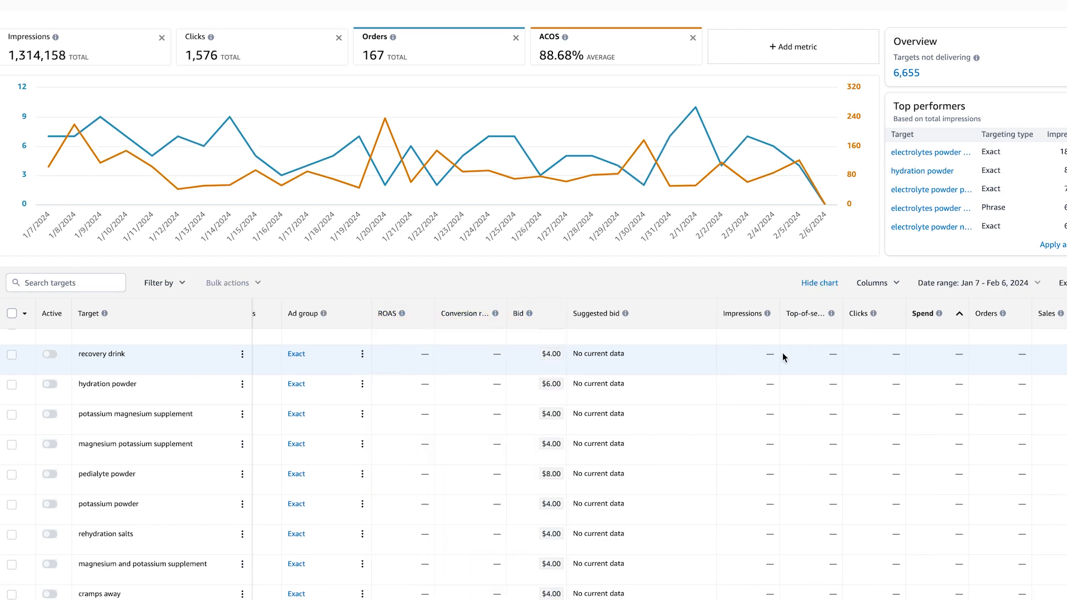
- Filter targets to Enabled active status, totalling 1,268,870 impressions at 86.43% ACOS
click(177, 282)
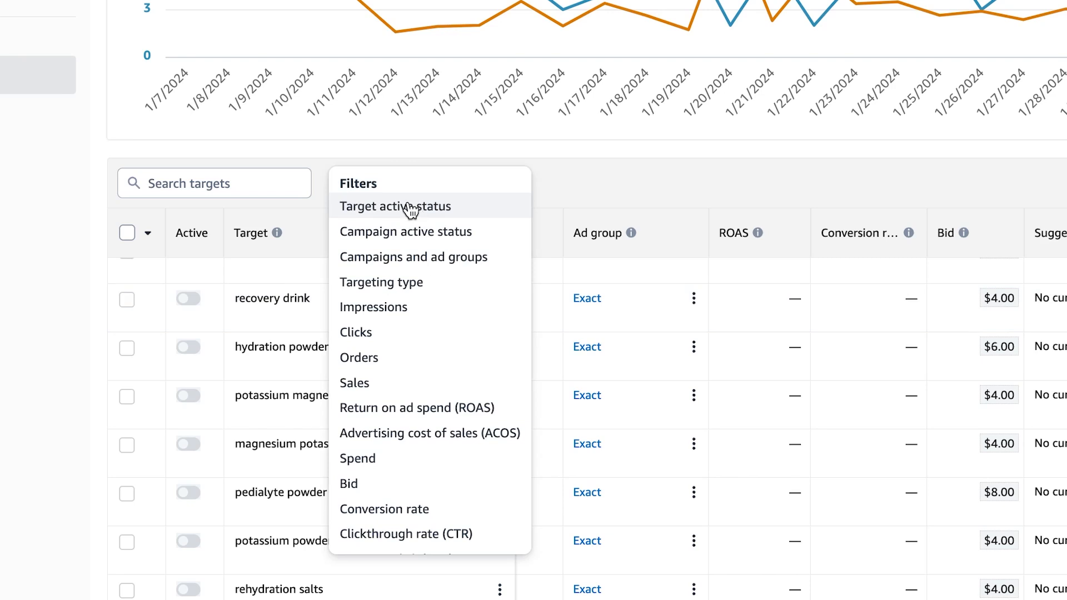
click(450, 214)
click(219, 284)
click(429, 382)
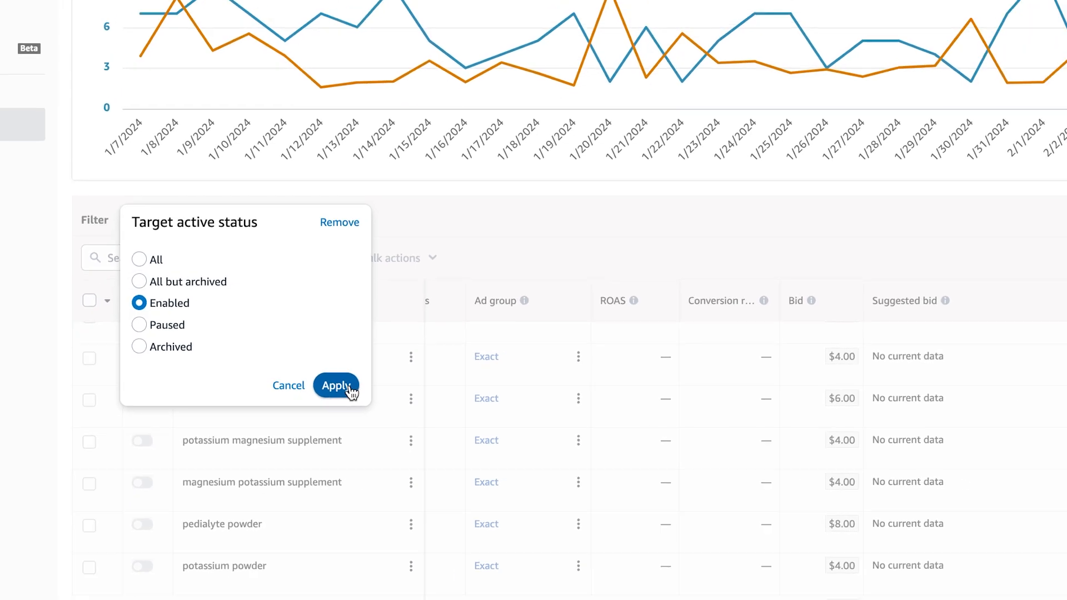
click(201, 402)
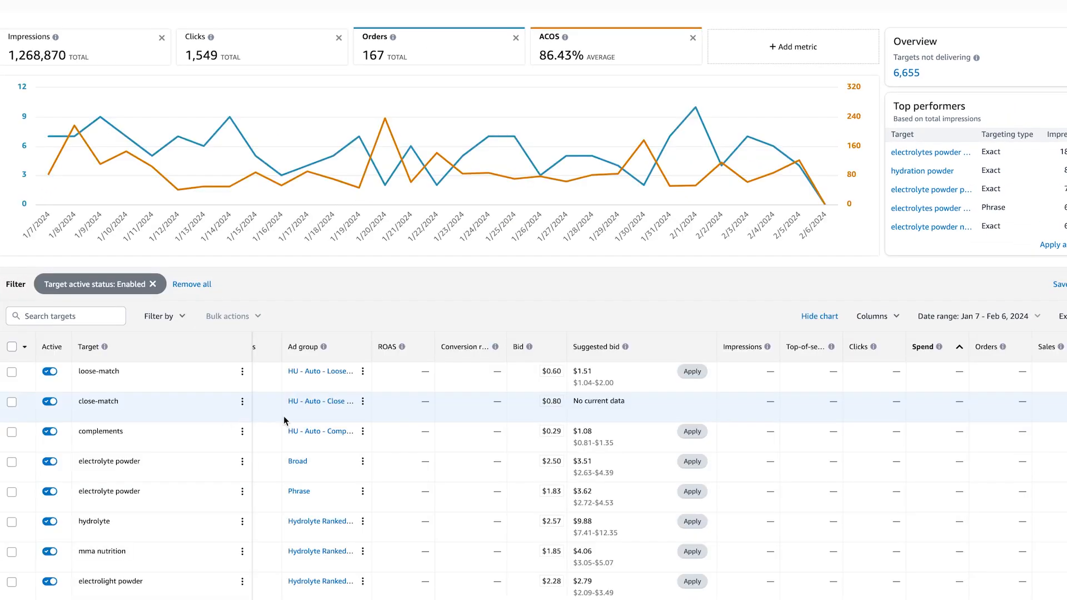
scroll(204, 417, down, 2)
scroll(205, 417, up, 2)
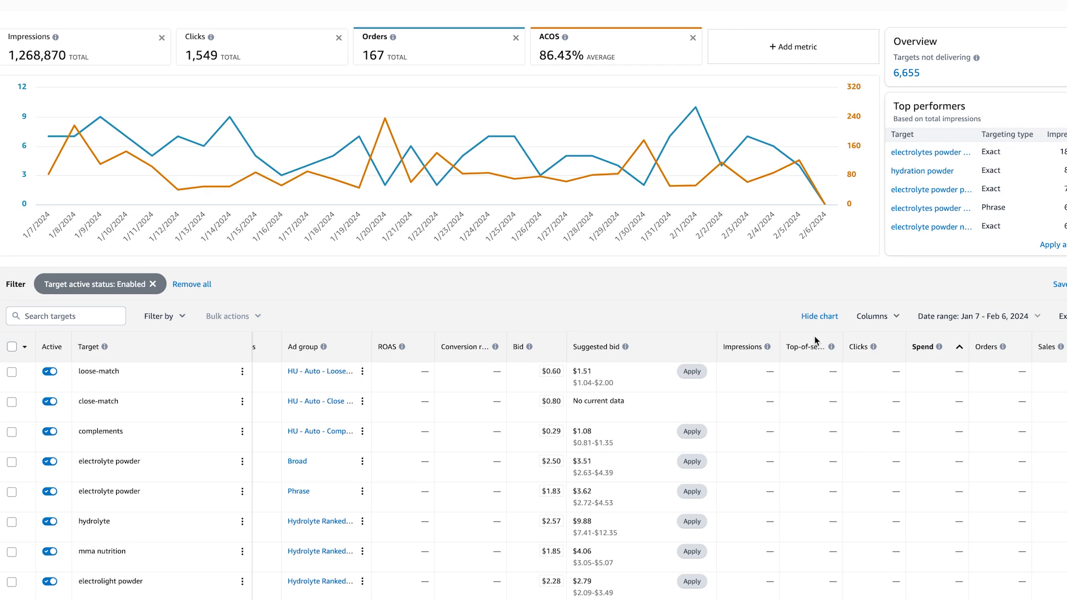
mouse_move(1003, 346)
- Add an ACOS less than 30 filter, leaving six enabled targets with 29 orders
click(171, 316)
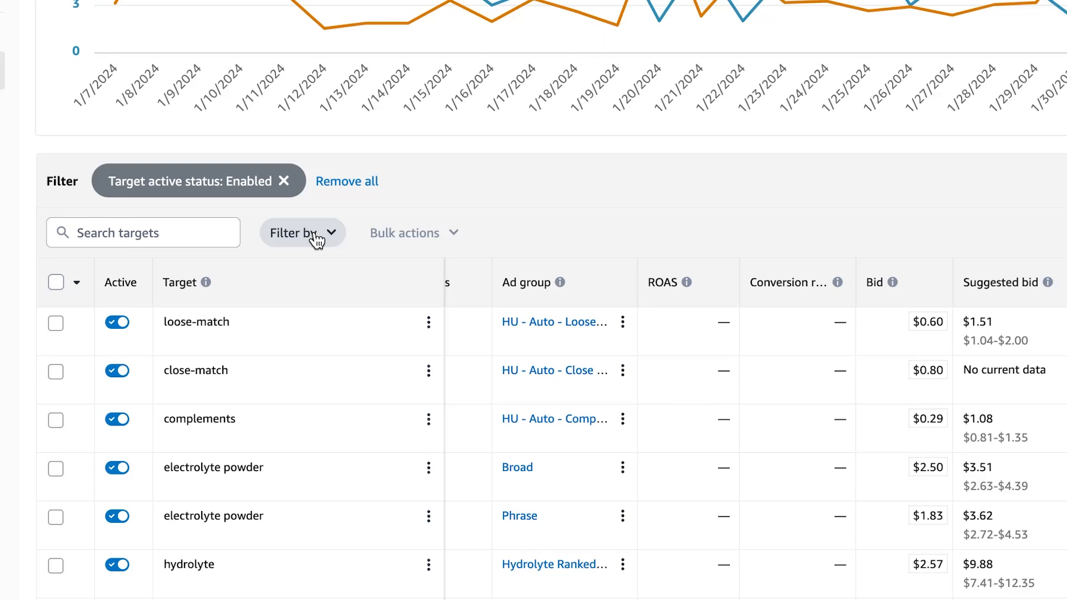
scroll(339, 498, down, 1)
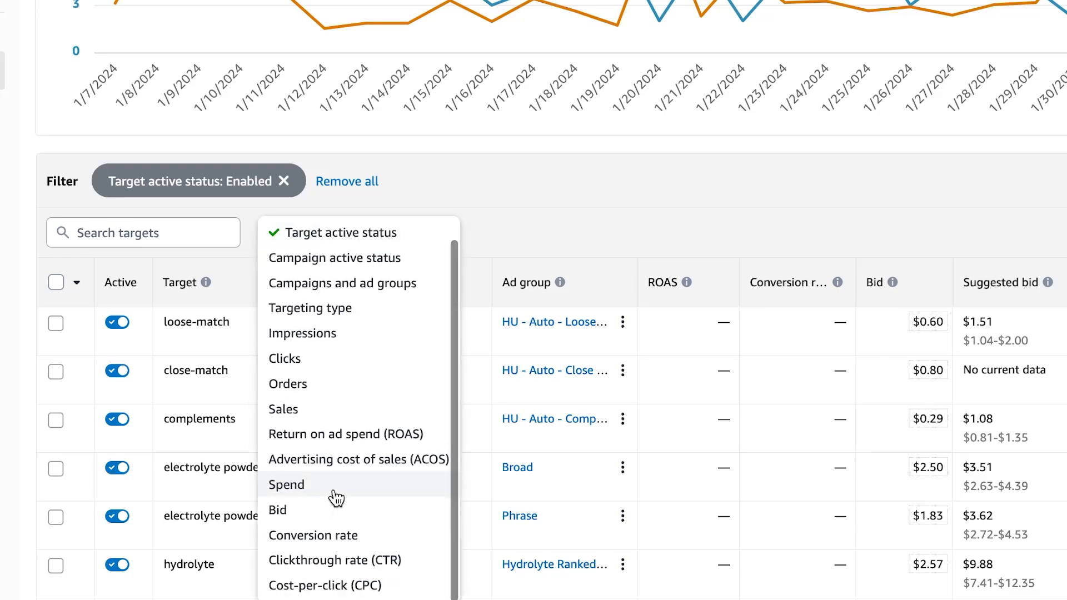
click(352, 472)
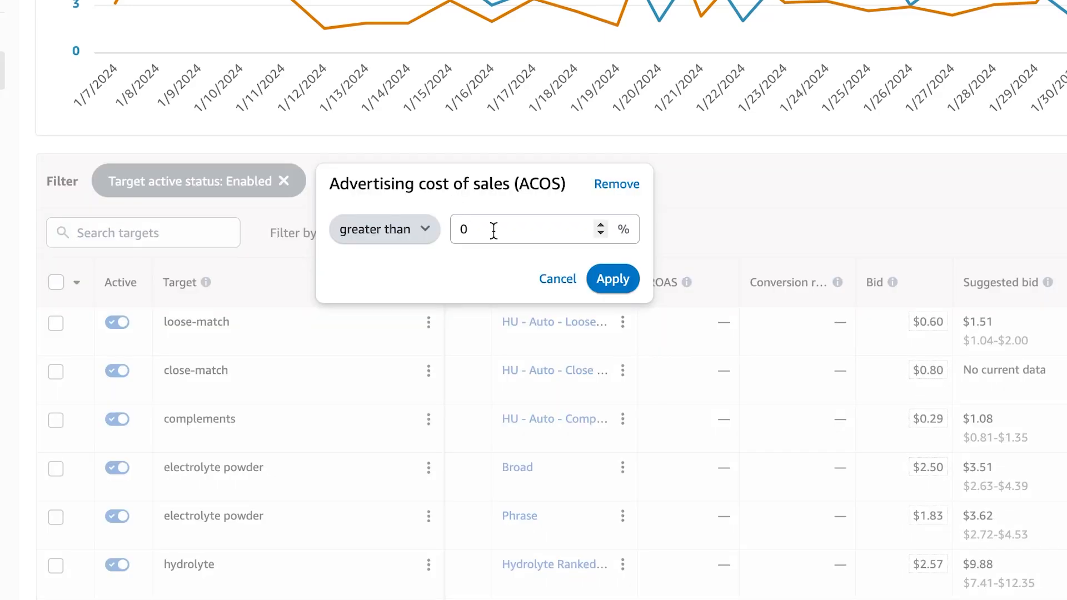
click(389, 229)
click(408, 280)
double_click(508, 228)
text(30)
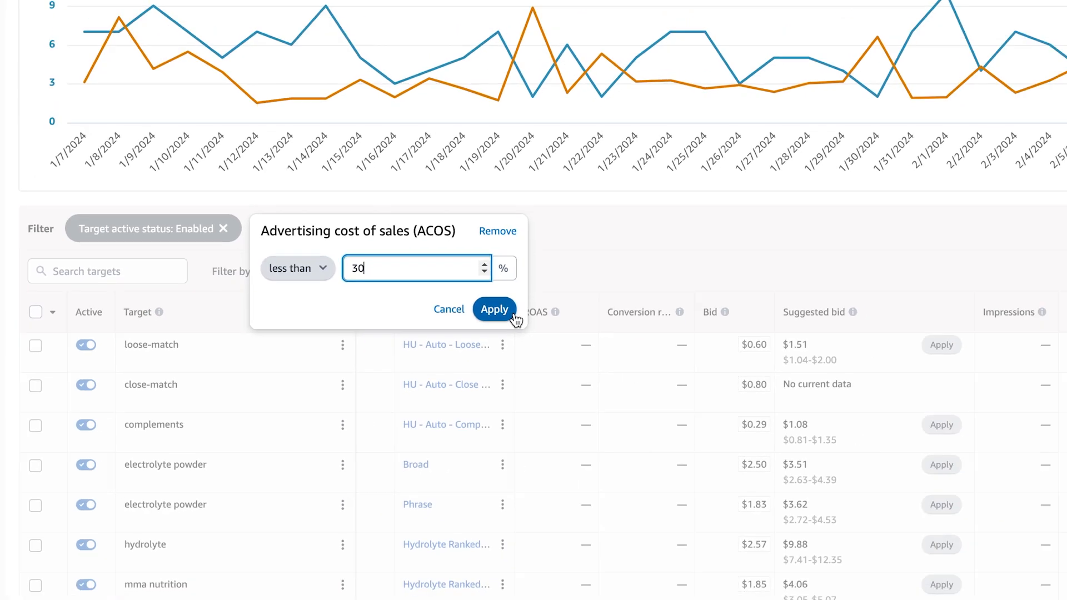
click(613, 279)
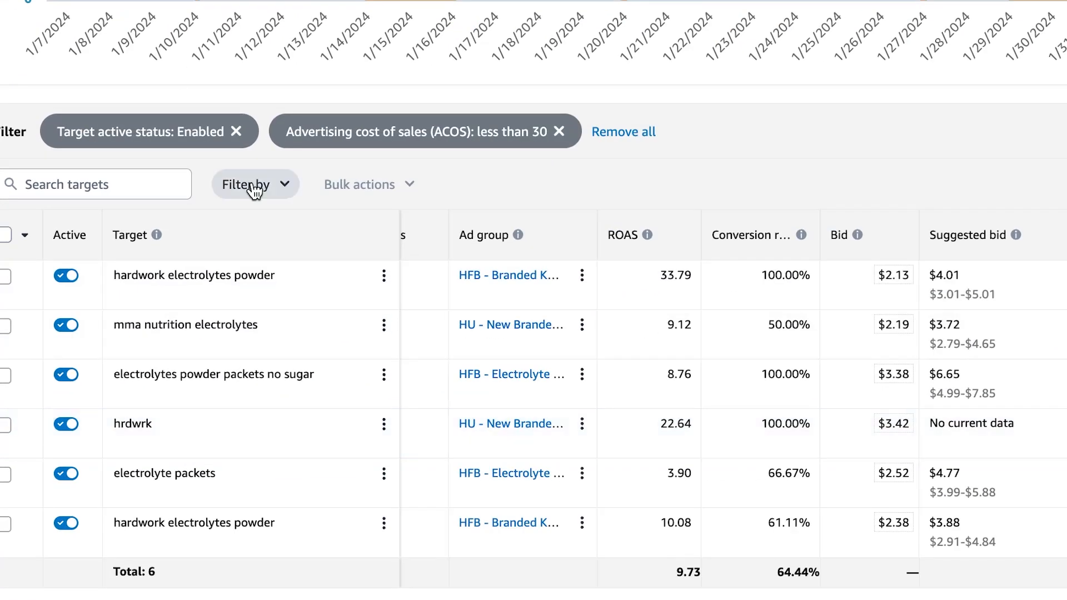
- Add an Orders greater than 1 filter, leaving three targets with 26 orders
click(163, 306)
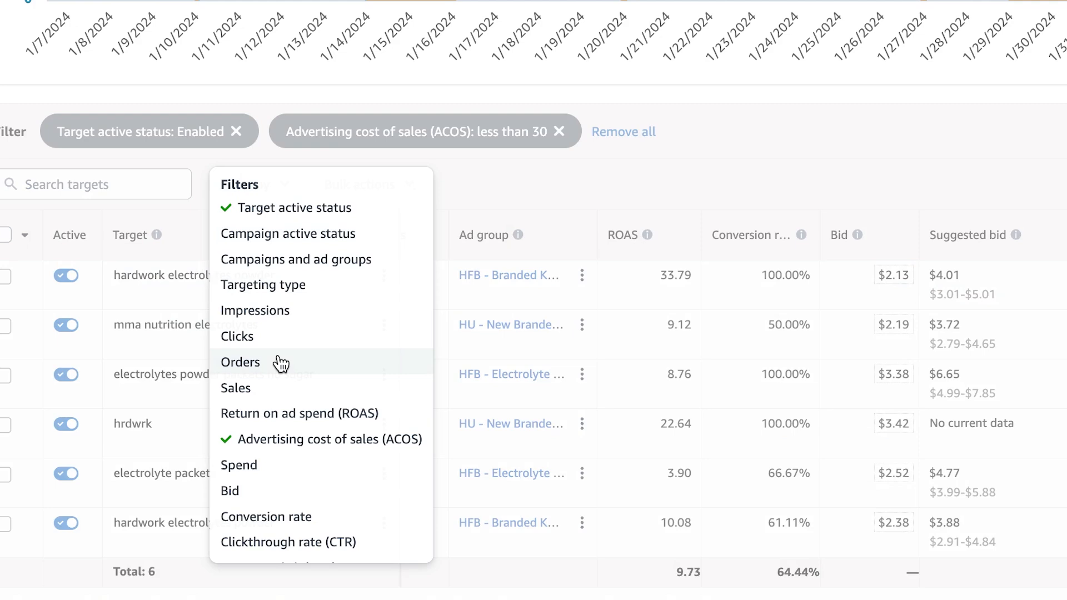
click(281, 364)
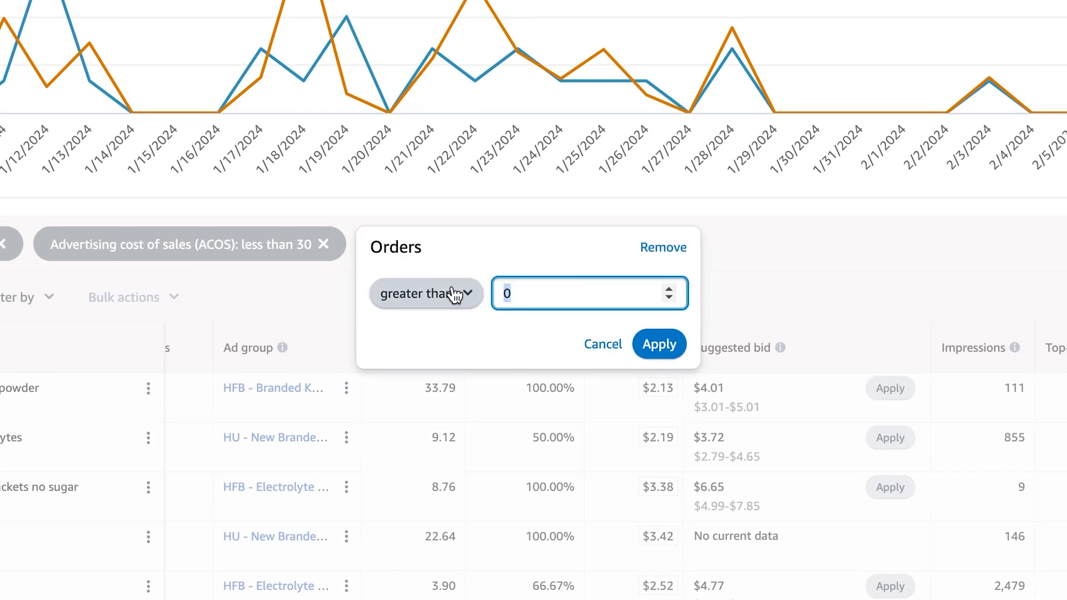
text(1)
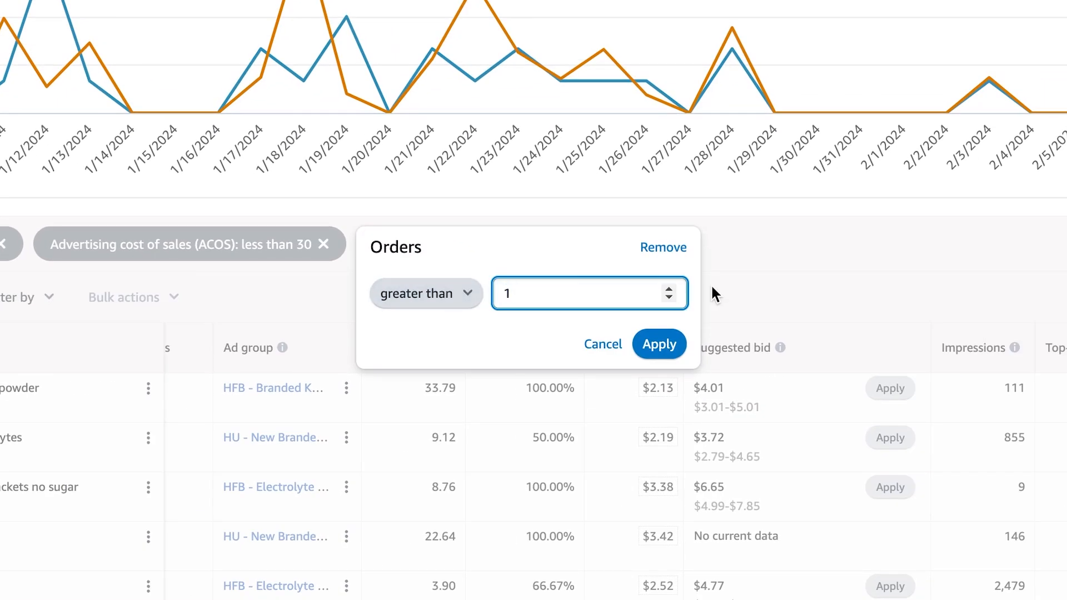
key(Return)
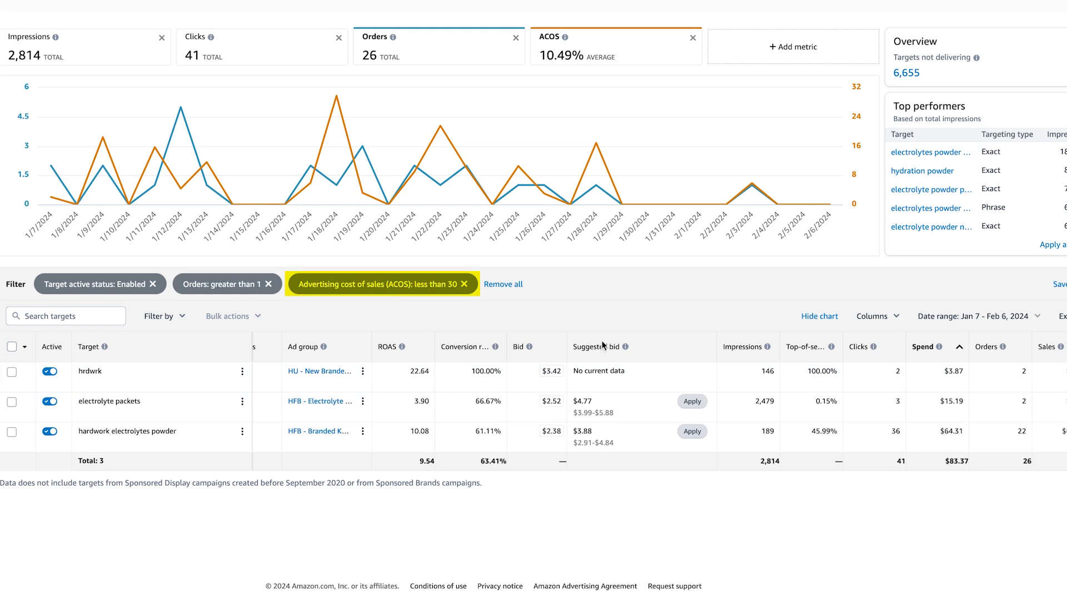
- Select the hrdwrk, electrolyte packets and hardwork electrolytes powder targets
click(12, 372)
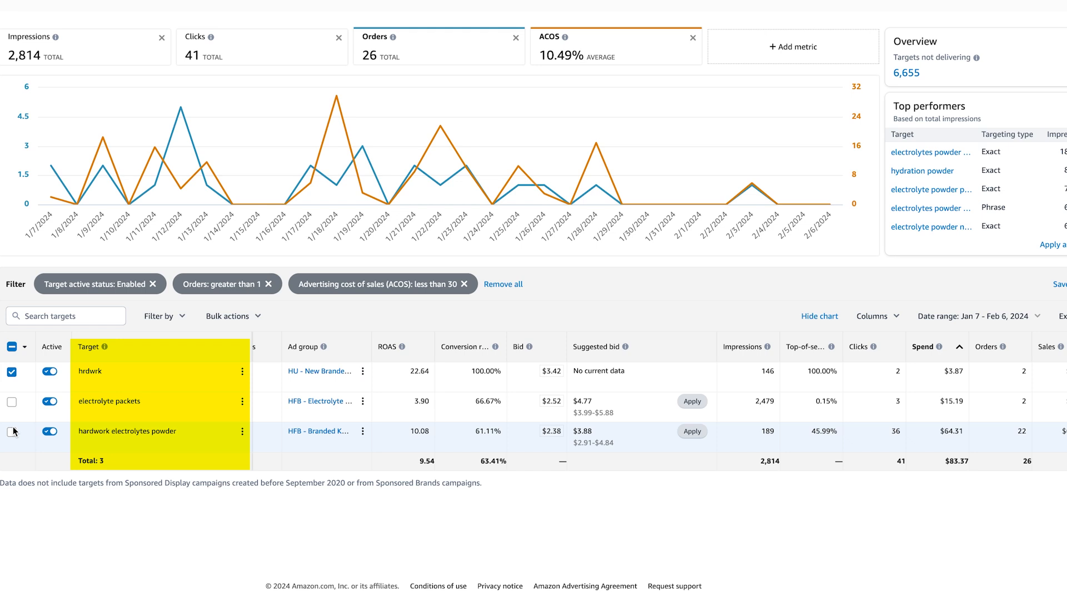
click(11, 432)
click(12, 402)
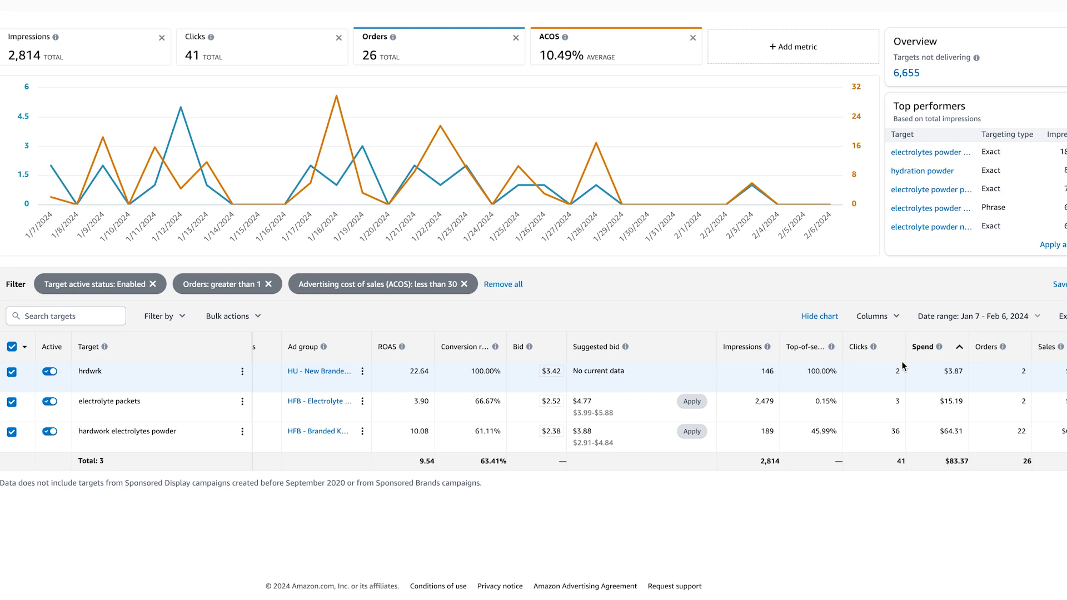
- Add Cost-per-click, clickthrough rate and ACOS columns to the targets table
click(875, 316)
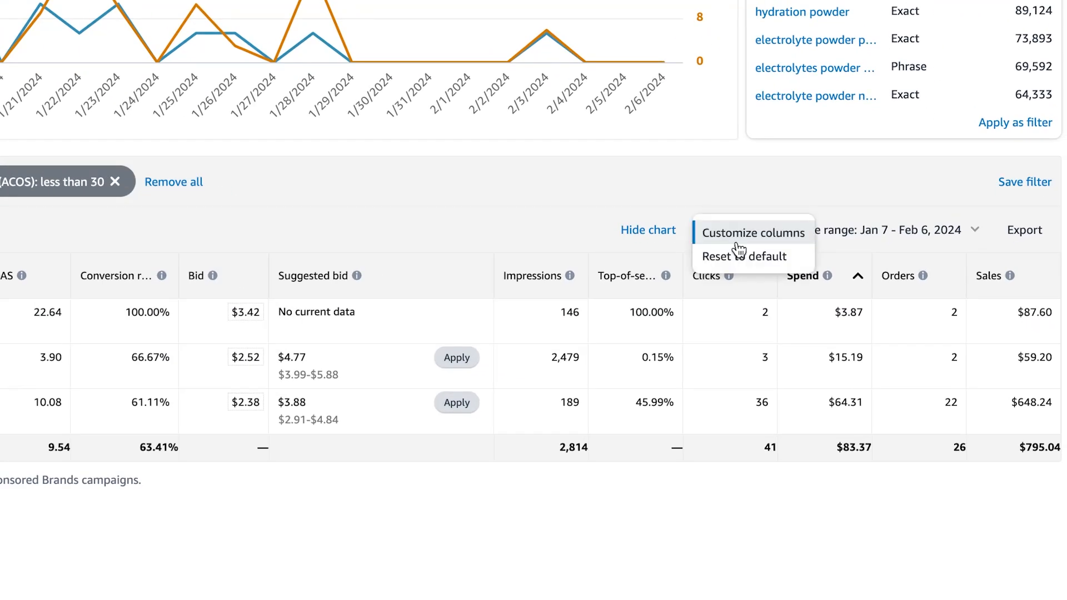
click(737, 245)
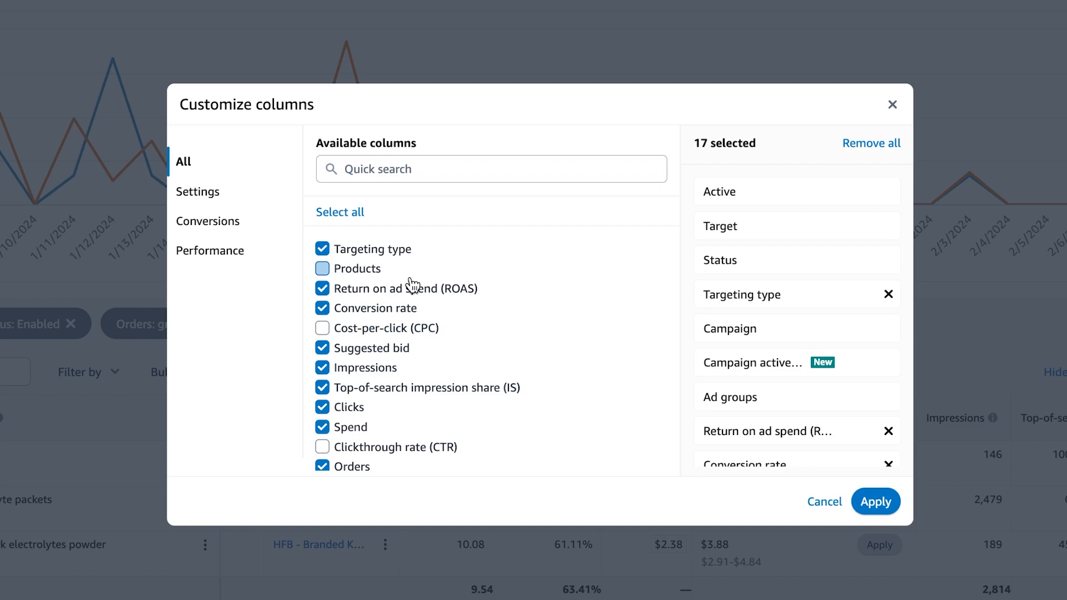
click(384, 328)
scroll(386, 334, down, 1)
click(377, 405)
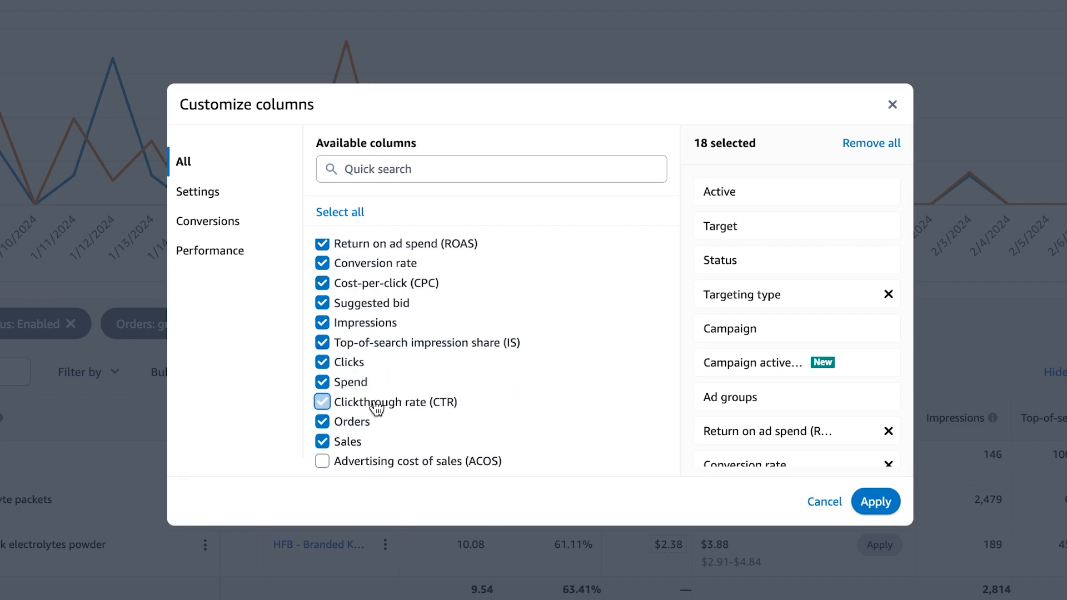
click(368, 462)
click(876, 502)
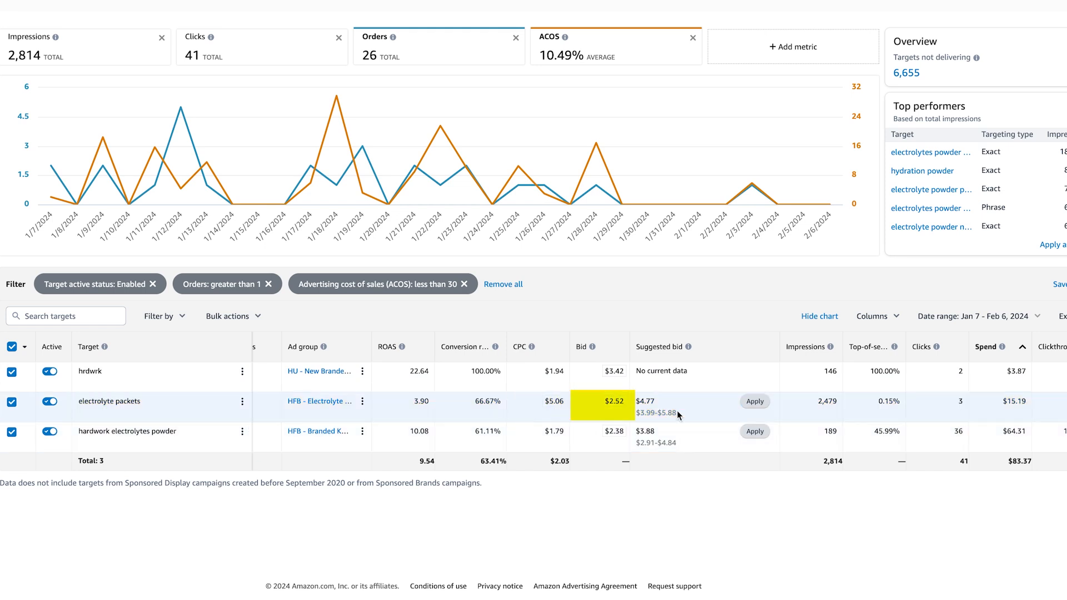
- Raise the electrolyte packets target's bid from $2.52 to $2.62 and save it
scroll(677, 412, right, 1)
scroll(679, 411, right, 5)
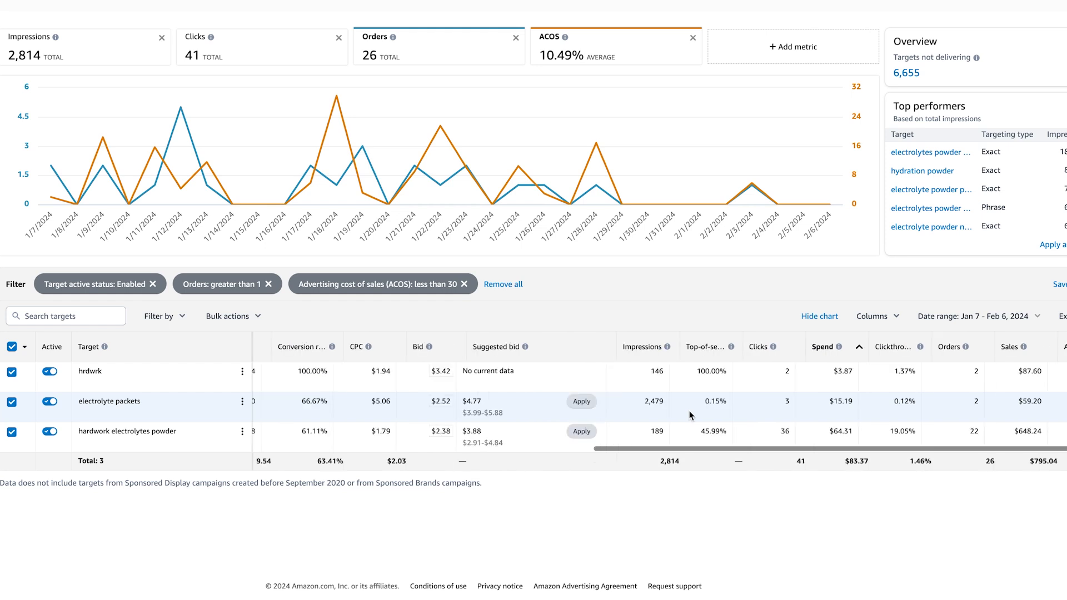
scroll(744, 413, right, 1)
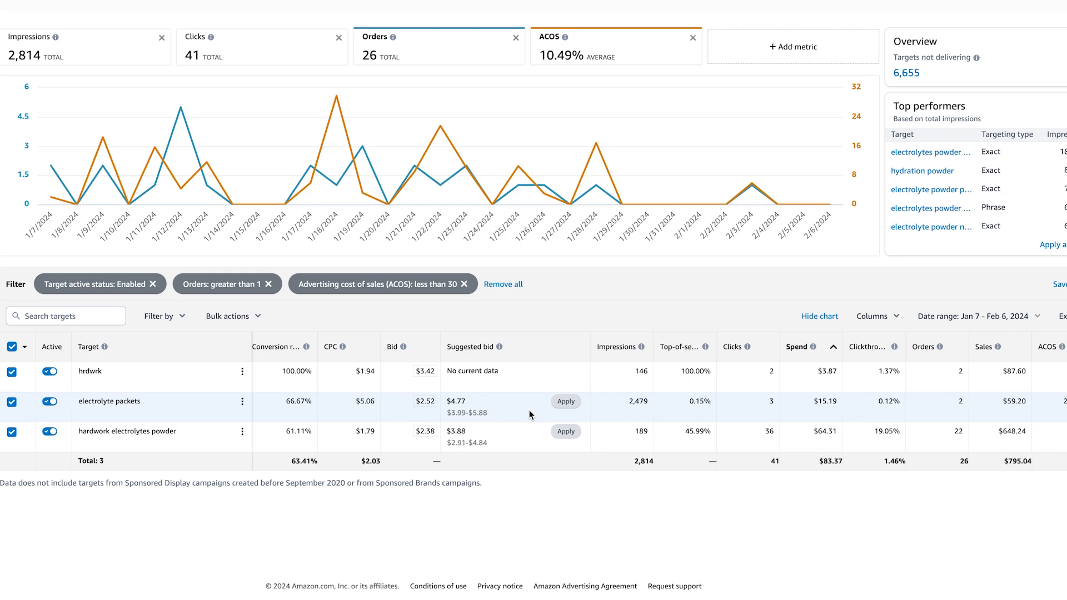
click(433, 402)
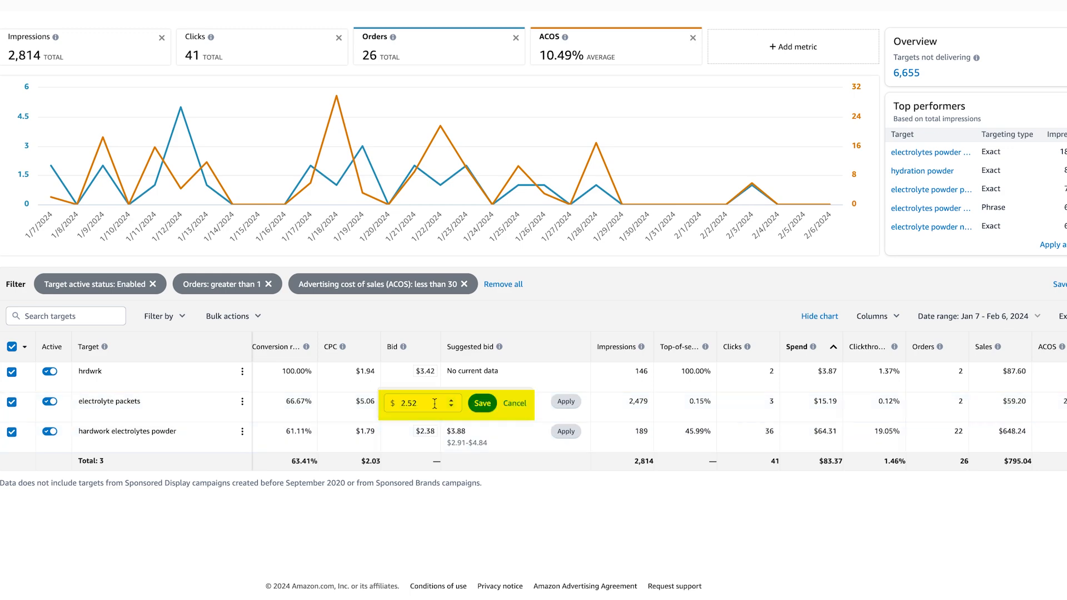
click(435, 403)
key(BackSpace)
key(BackSpace)
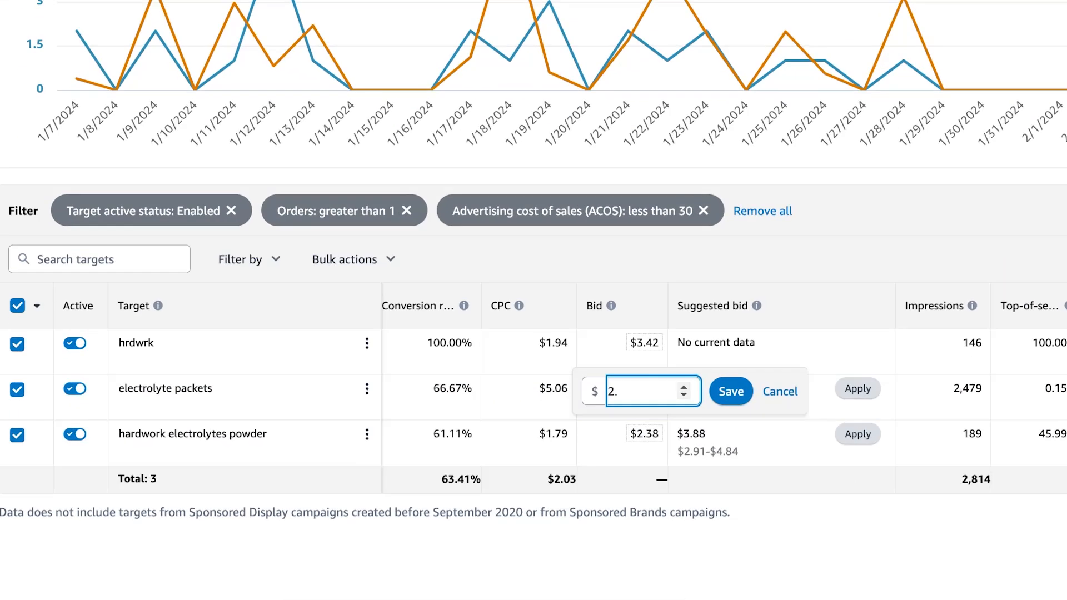
text(1)
key(BackSpace)
text(62)
click(731, 391)
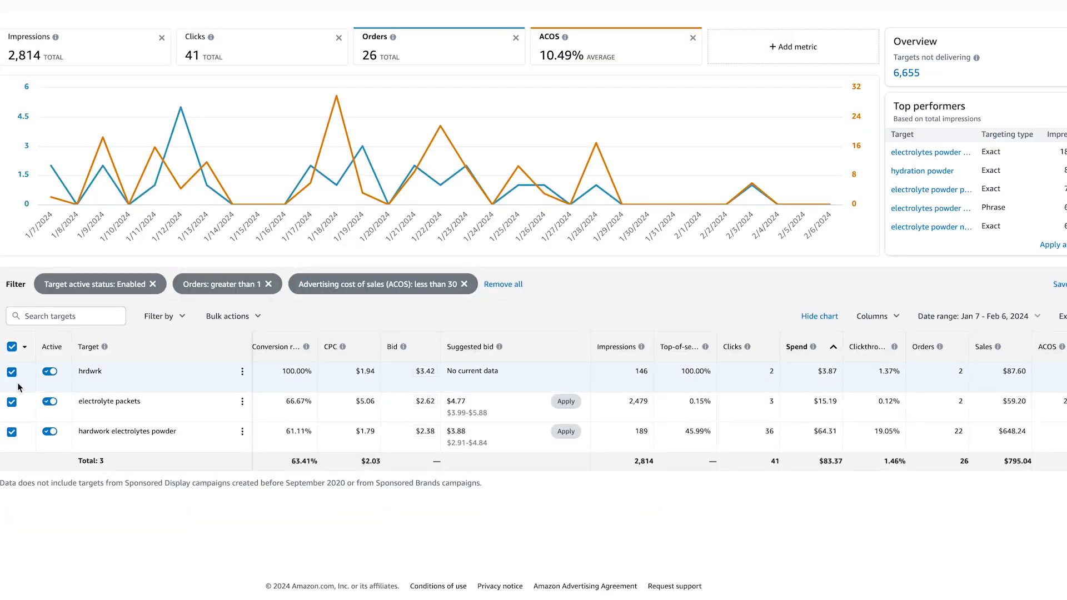
click(253, 317)
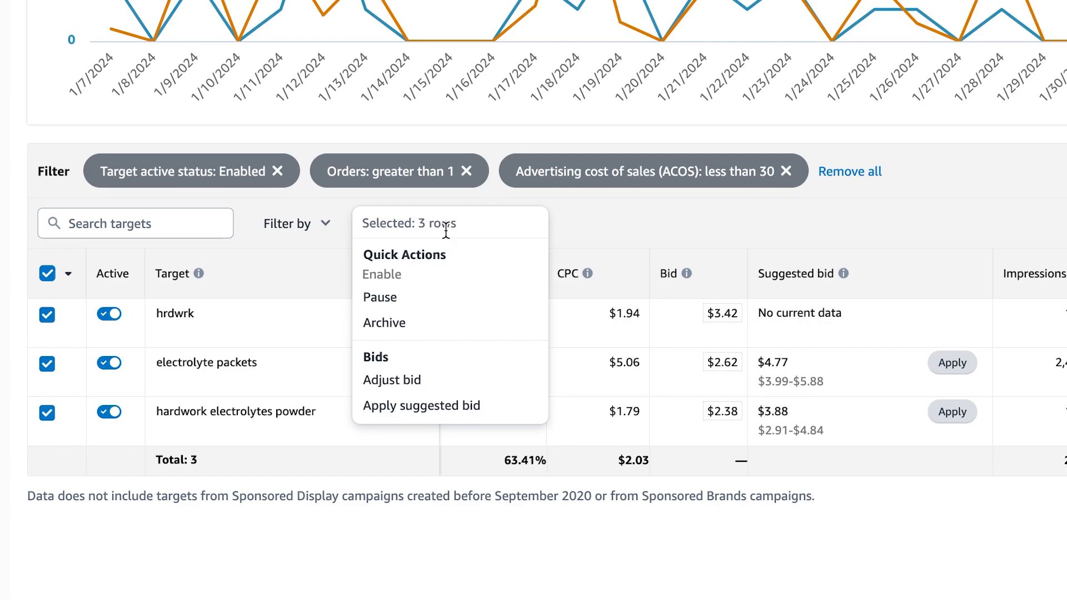
click(414, 384)
click(538, 151)
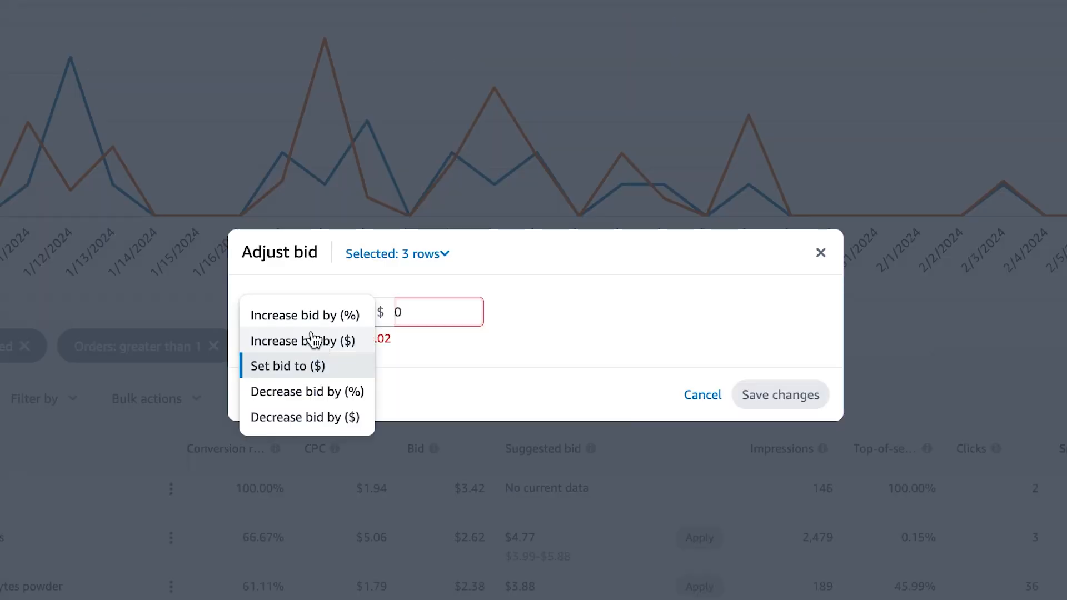
click(313, 339)
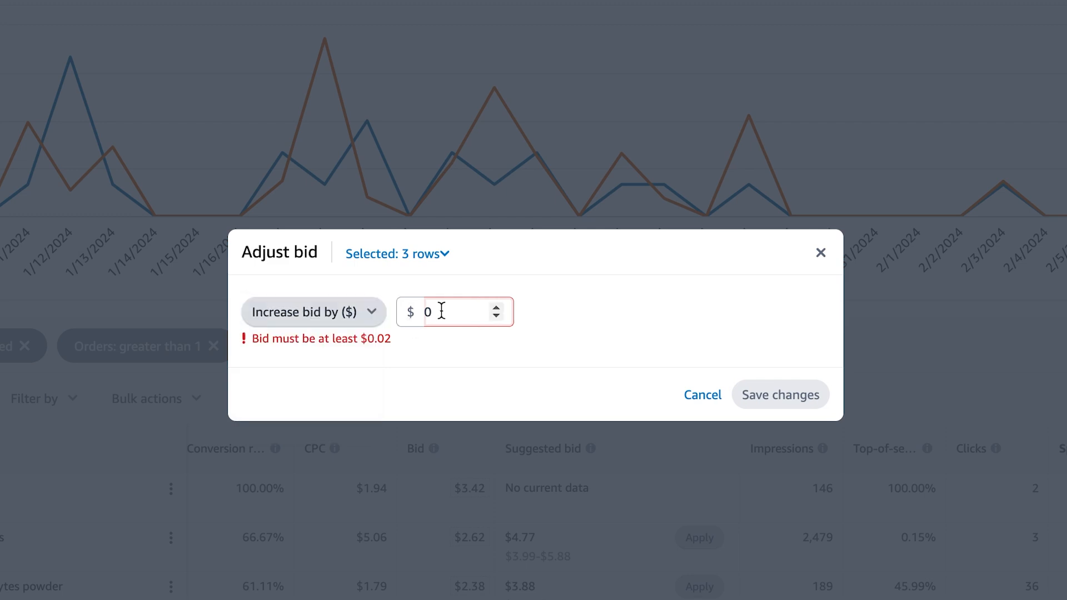
click(484, 310)
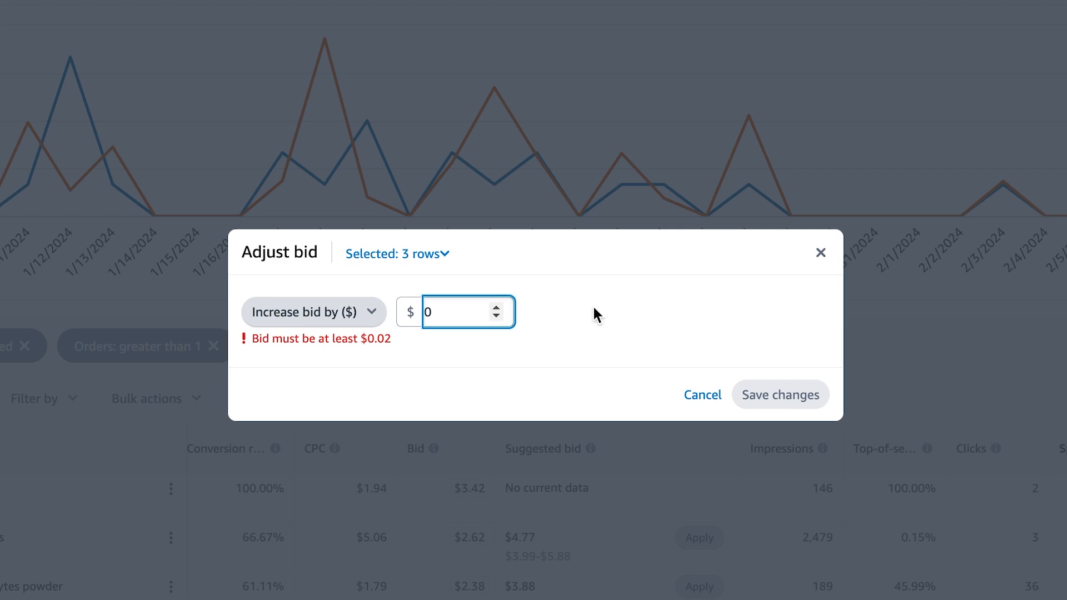
text(0.1)
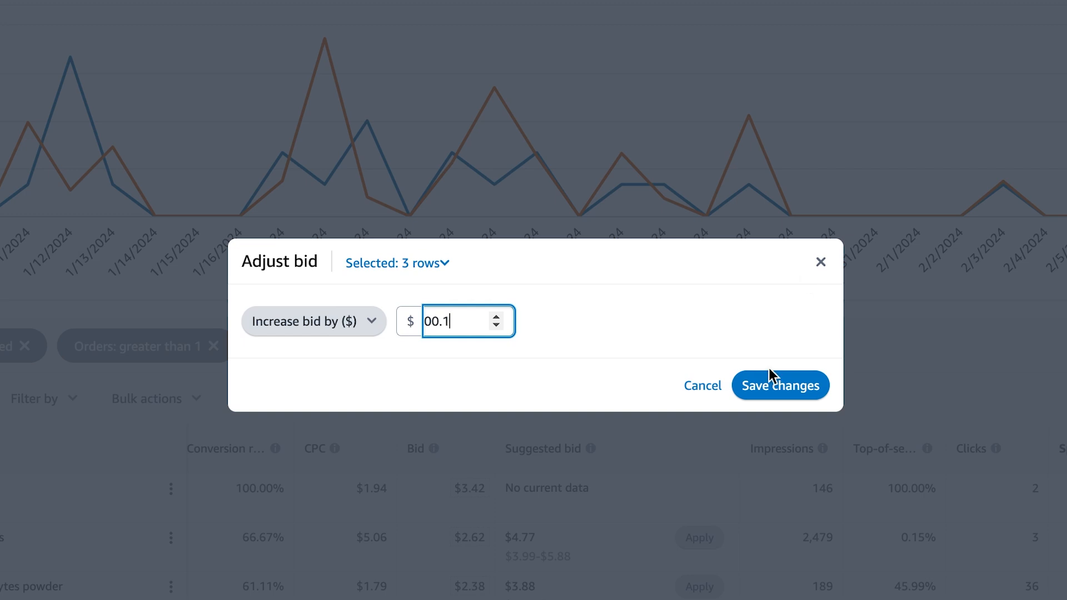
- Discard the bid adjustment and remove the Orders > 1 and ACOS < 30 filters
click(820, 261)
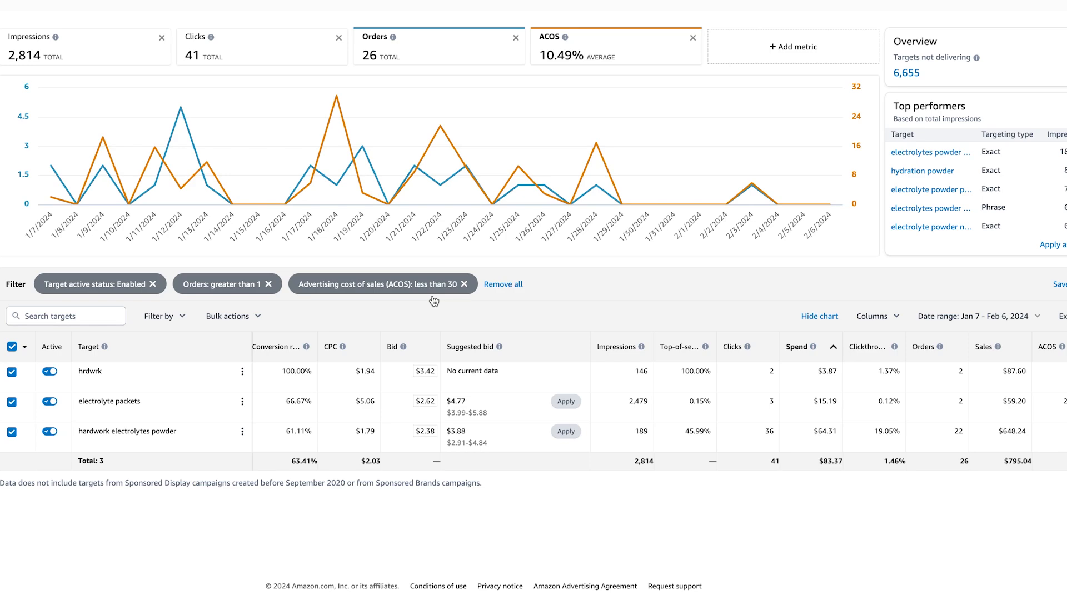
click(268, 283)
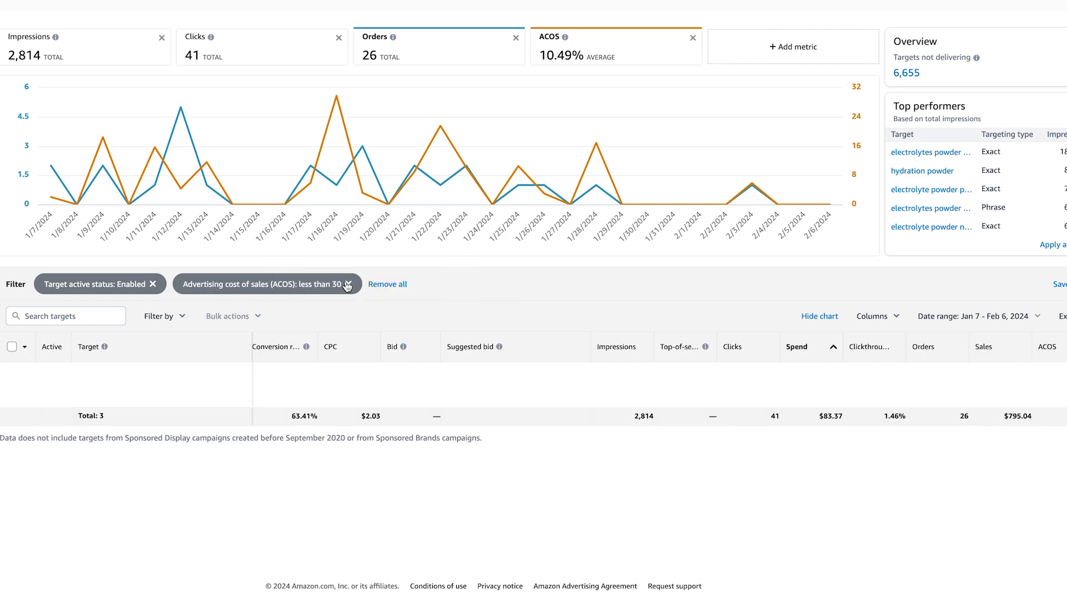
click(348, 285)
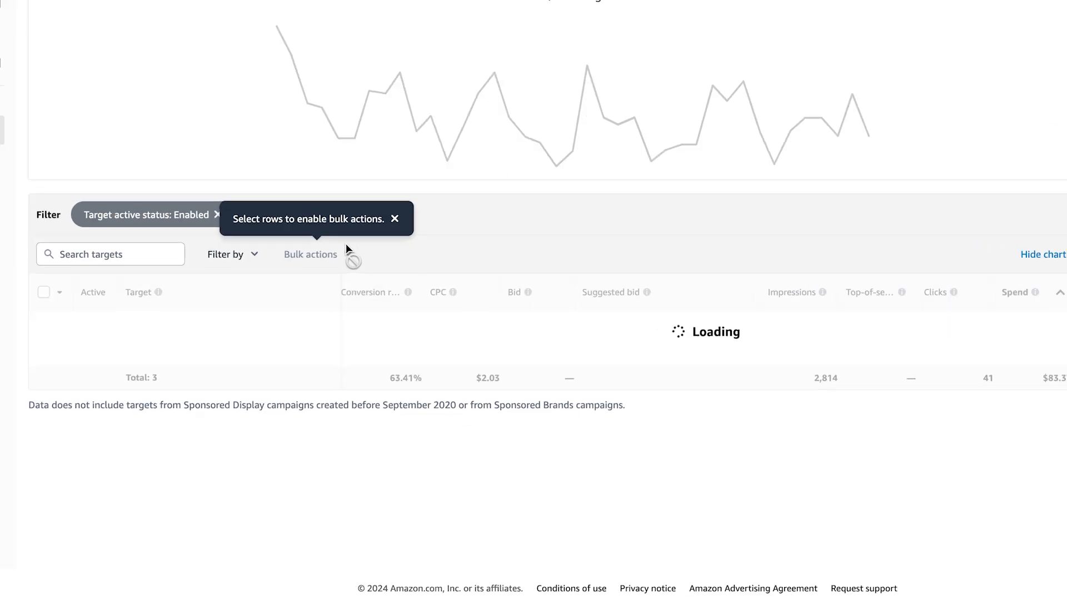
- Add and apply an ACOS greater than 80 filter
click(233, 255)
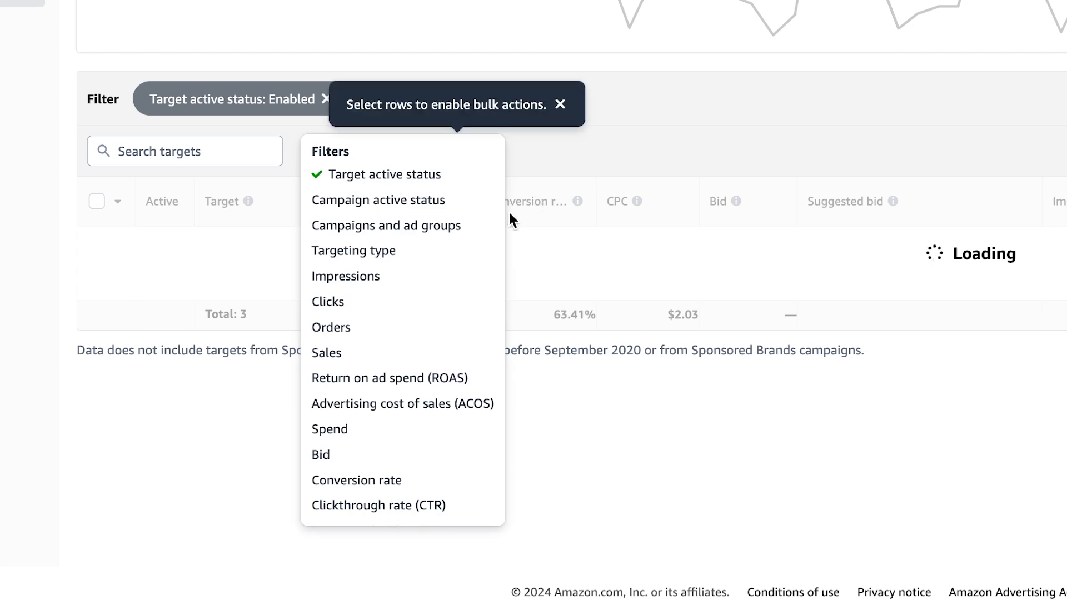
click(438, 403)
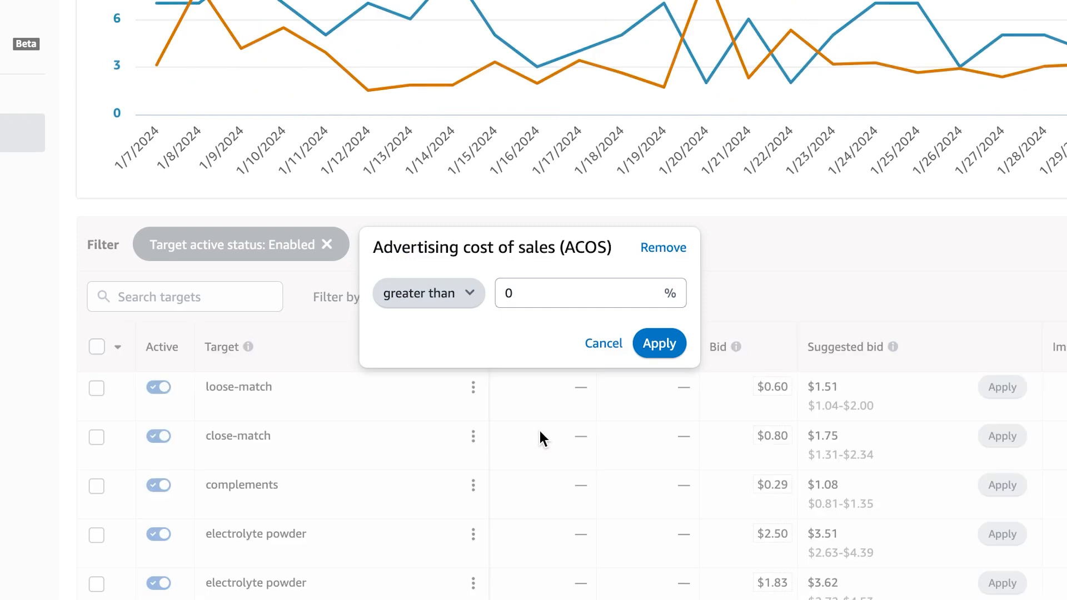
drag(512, 293, 630, 293)
text(80)
click(684, 343)
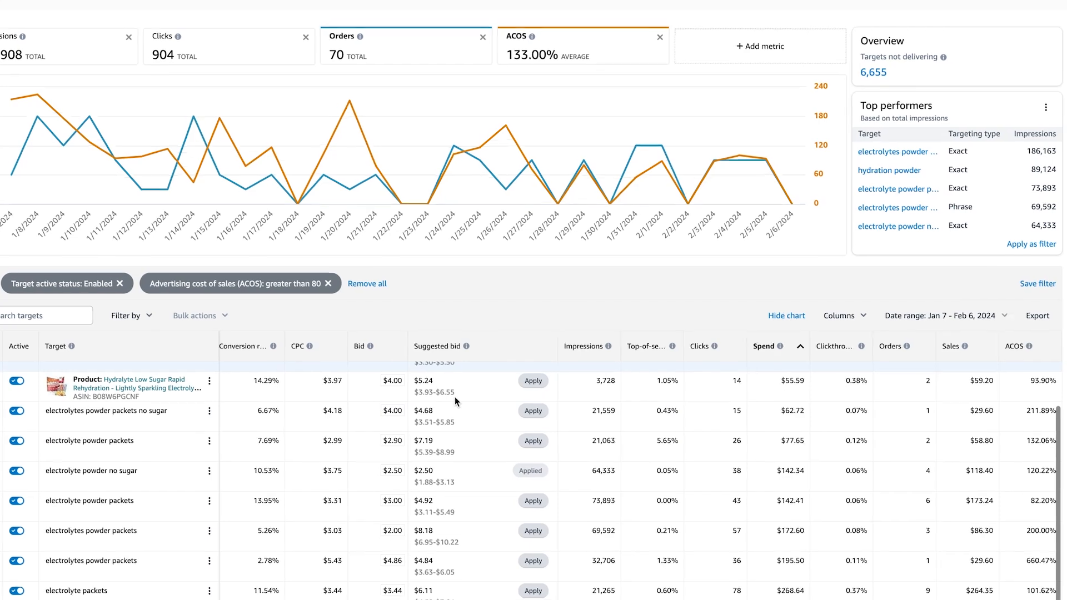
scroll(451, 321, down, 2)
scroll(333, 365, down, 1)
scroll(333, 364, up, 1)
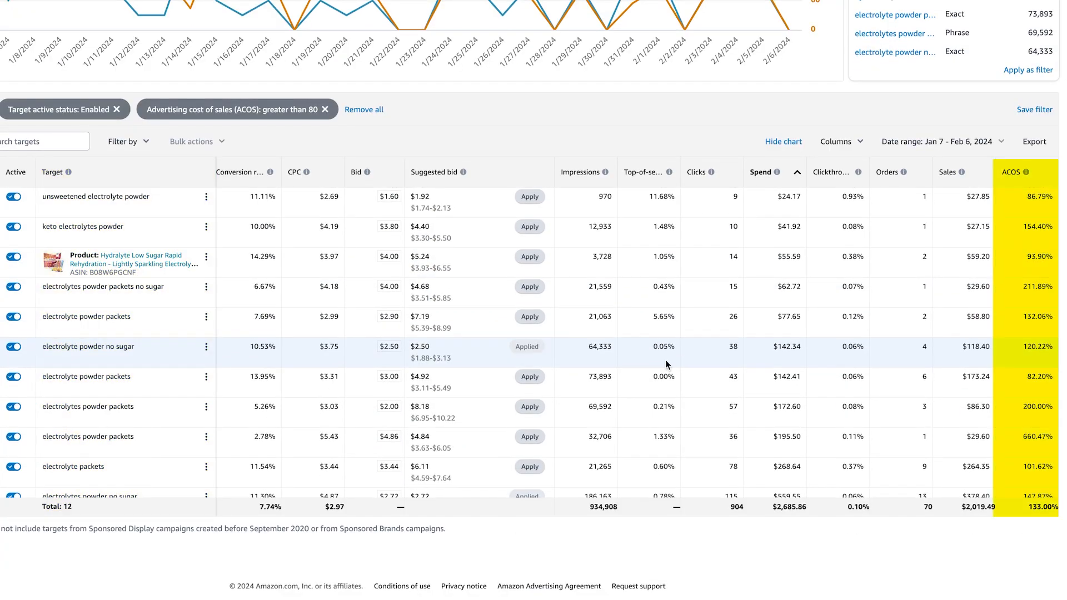
scroll(761, 311, up, 1)
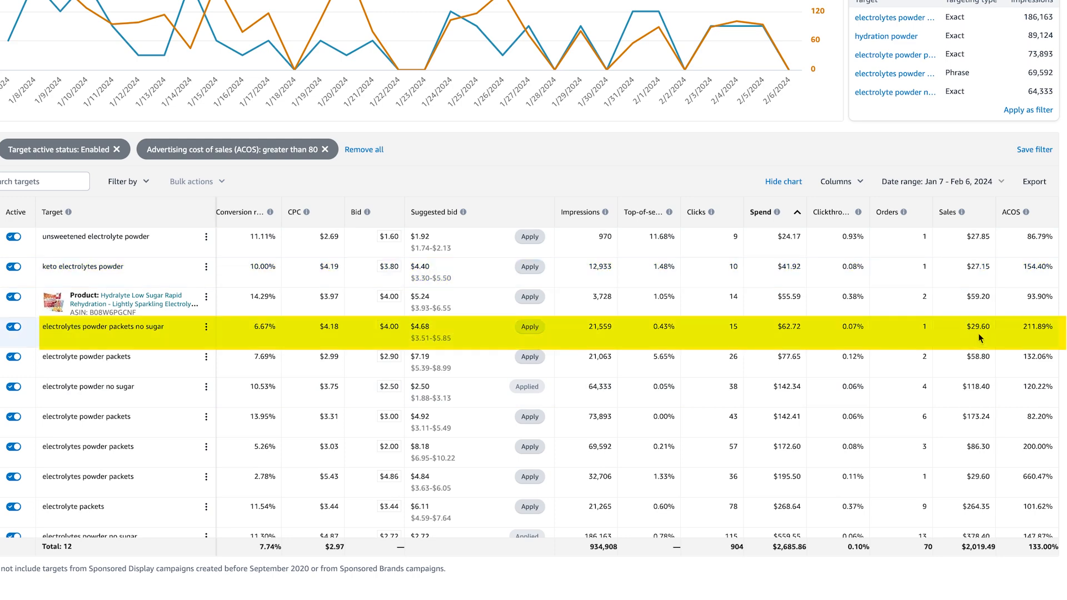
scroll(974, 356, down, 2)
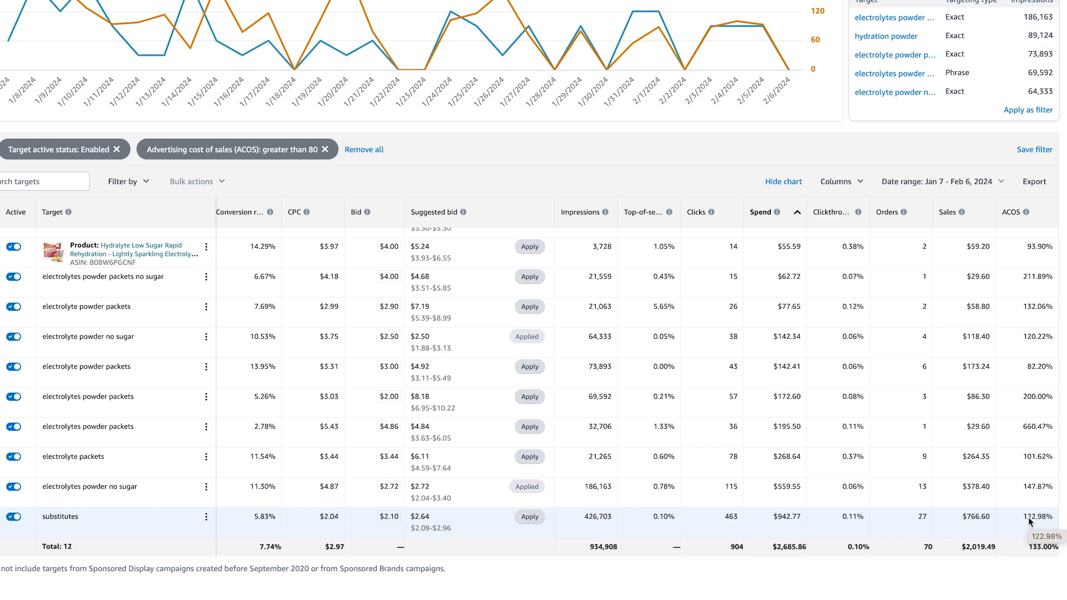
scroll(1026, 521, up, 1)
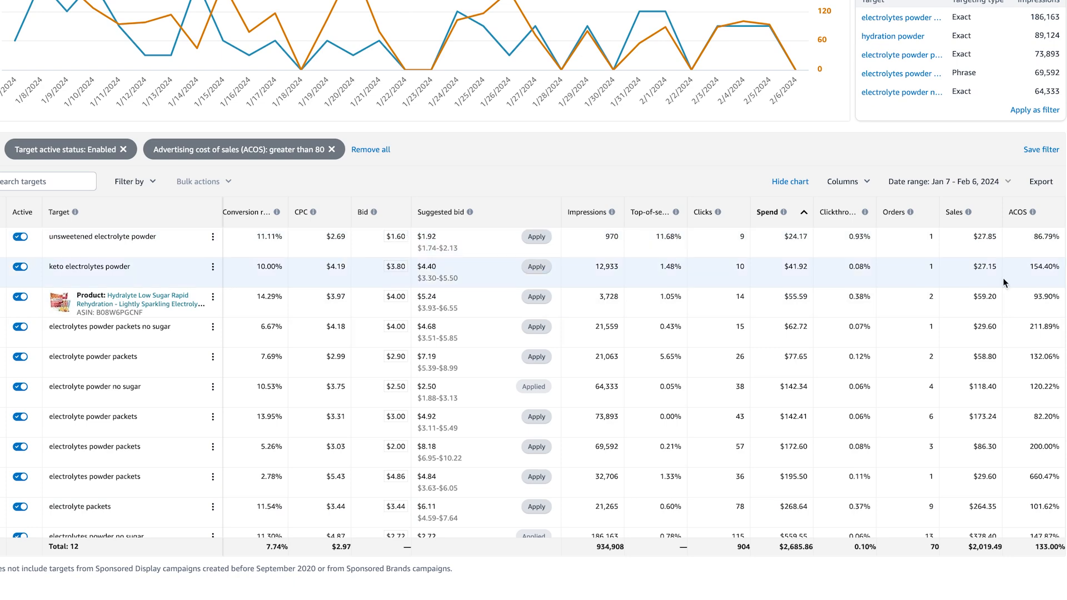
scroll(1021, 286, down, 1)
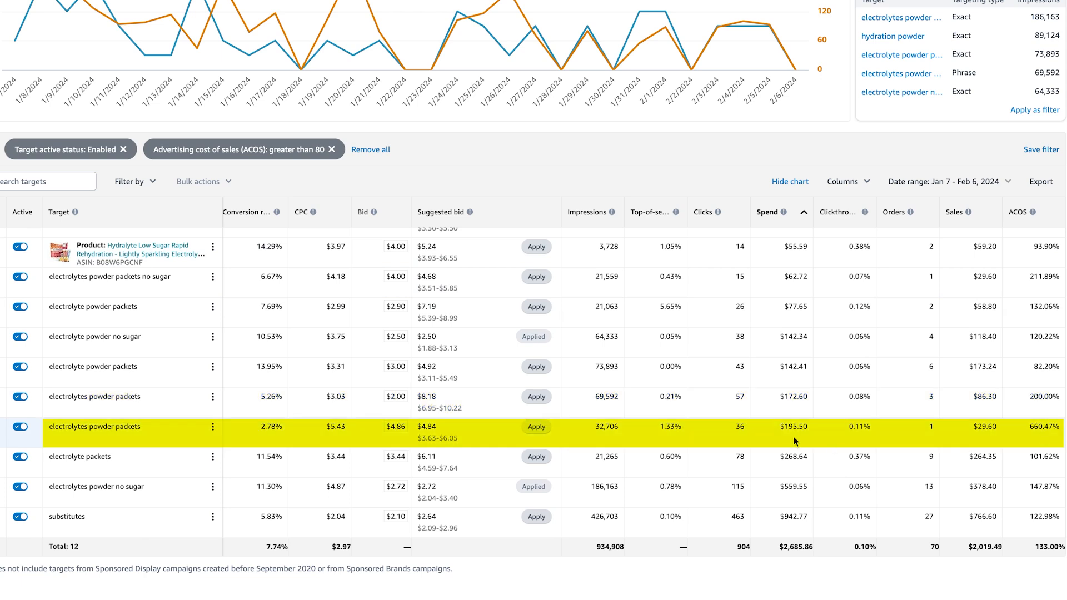
scroll(884, 432, left, 3)
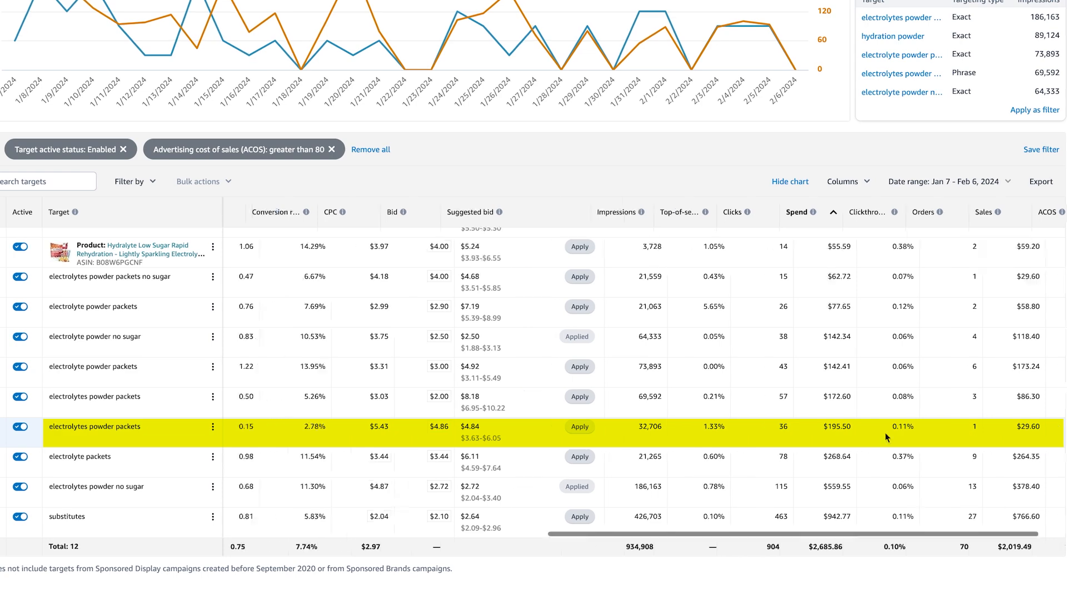
scroll(889, 432, right, 1)
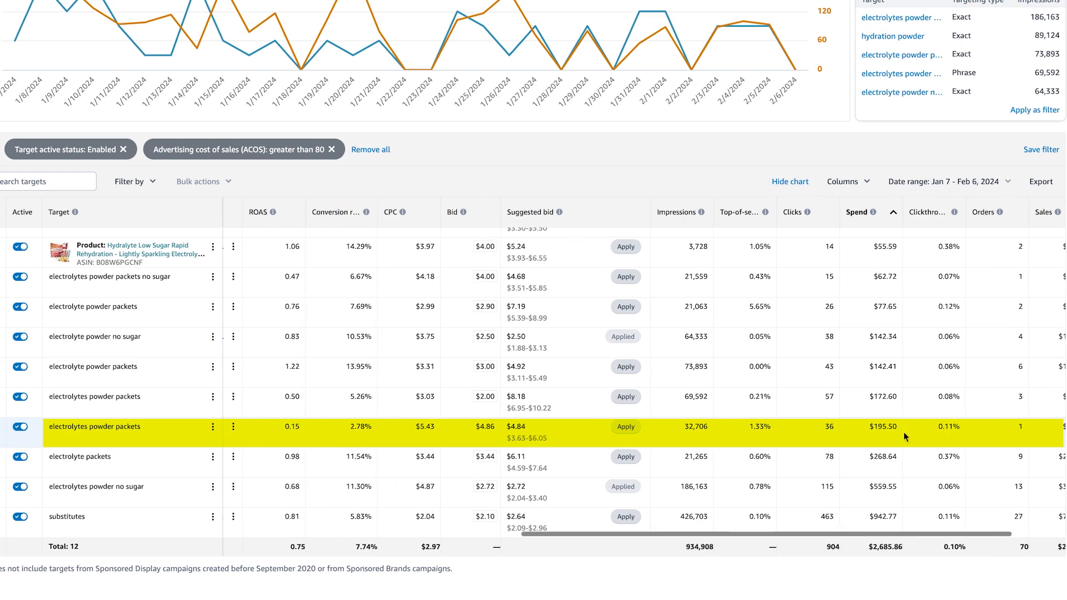
scroll(903, 432, right, 3)
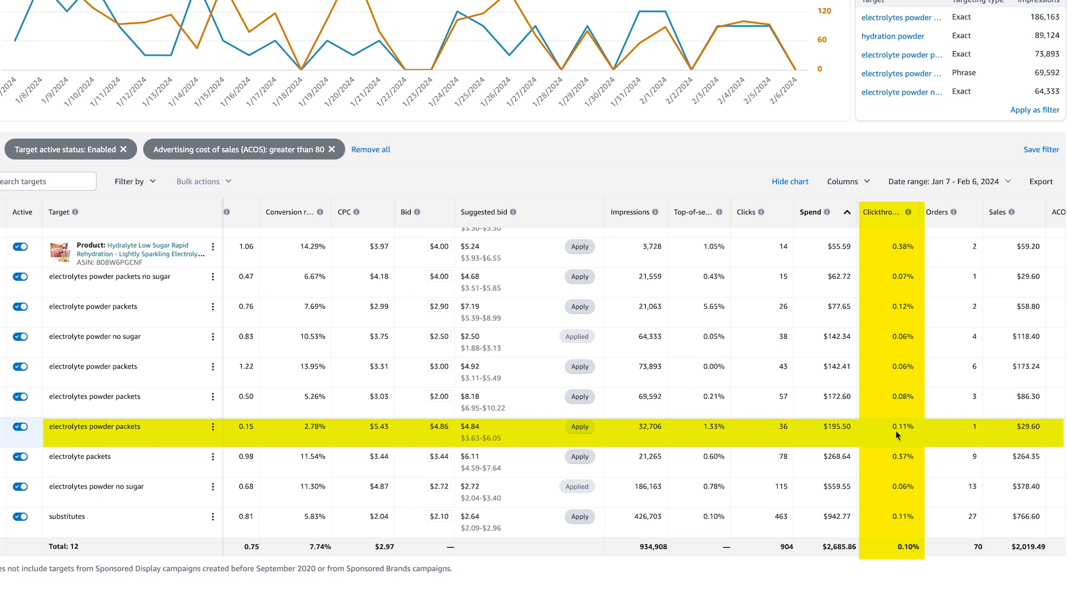
- Lower the electrolytes powder packets target's bid from $4.86 to $4.50 and save
click(441, 428)
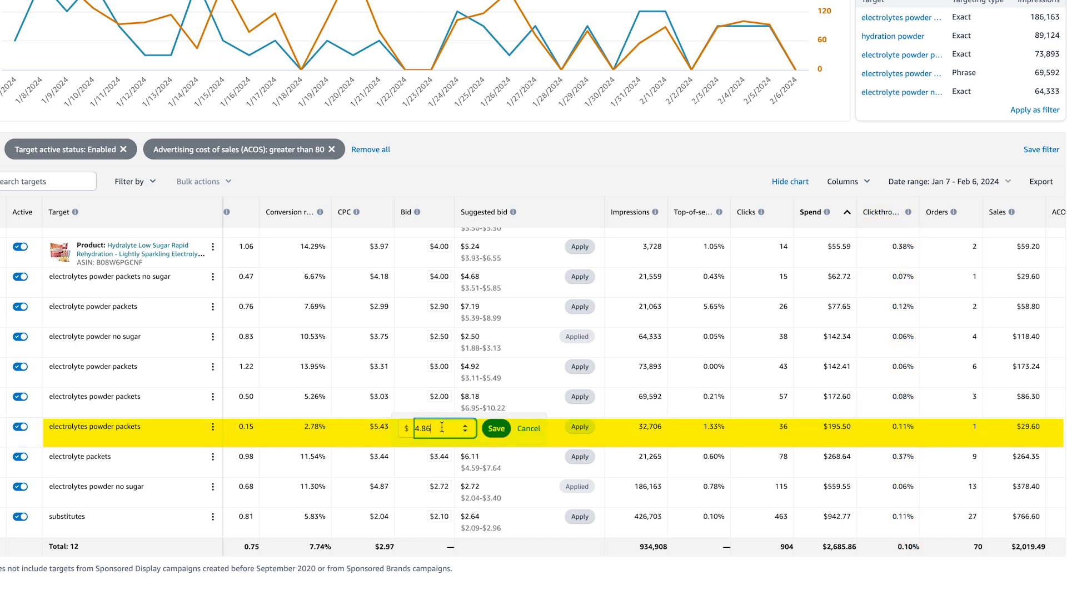
key(BackSpace)
key(BackSpace)
text(5)
click(493, 429)
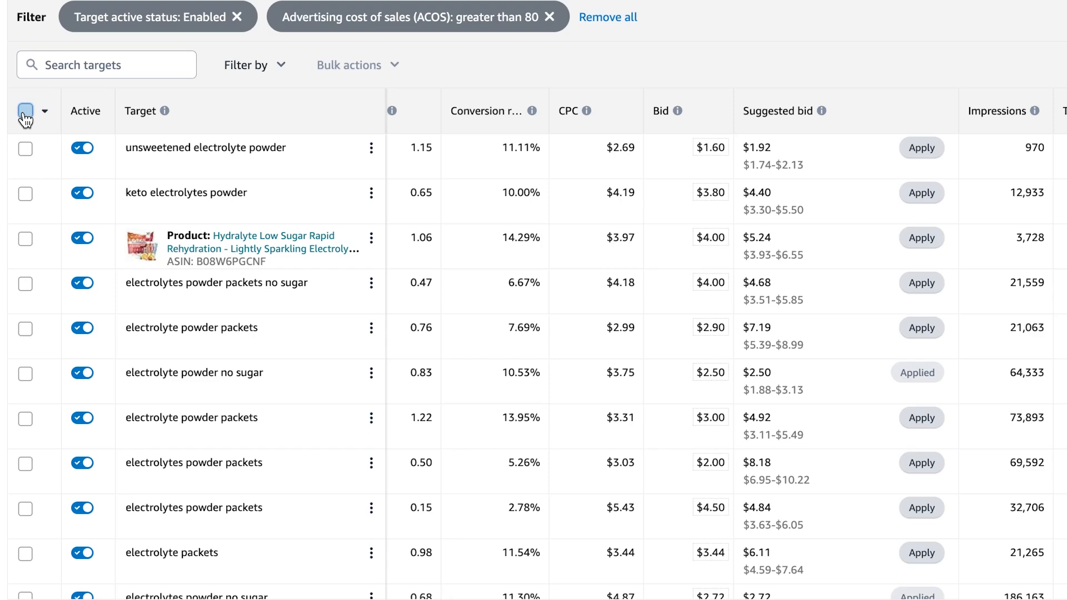
- Try a bulk $0.1 bid decrease on all twelve targets, then cancel without saving
click(25, 112)
click(343, 67)
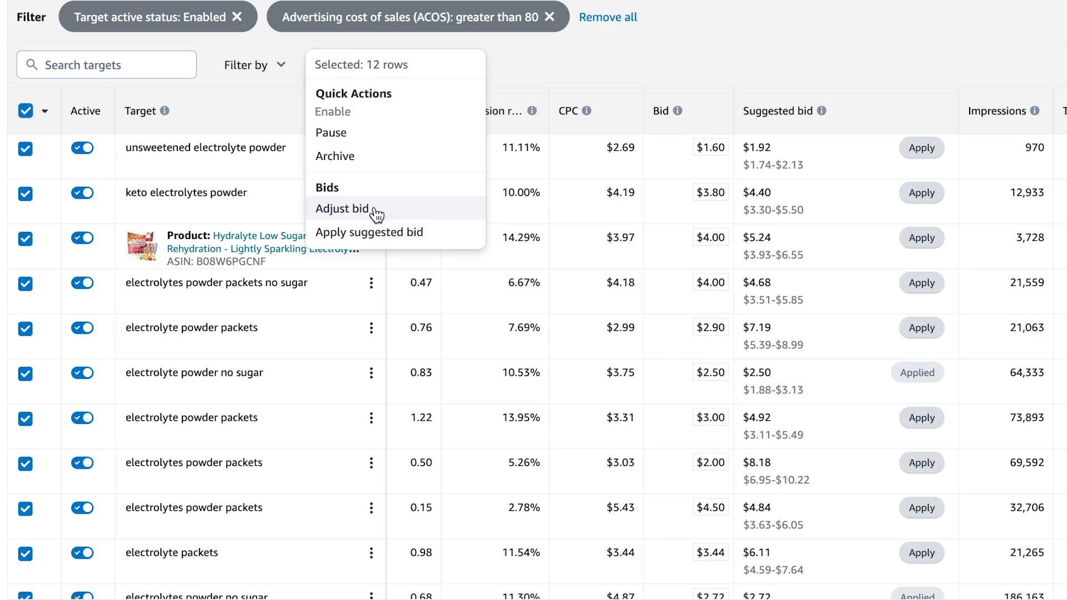
click(376, 214)
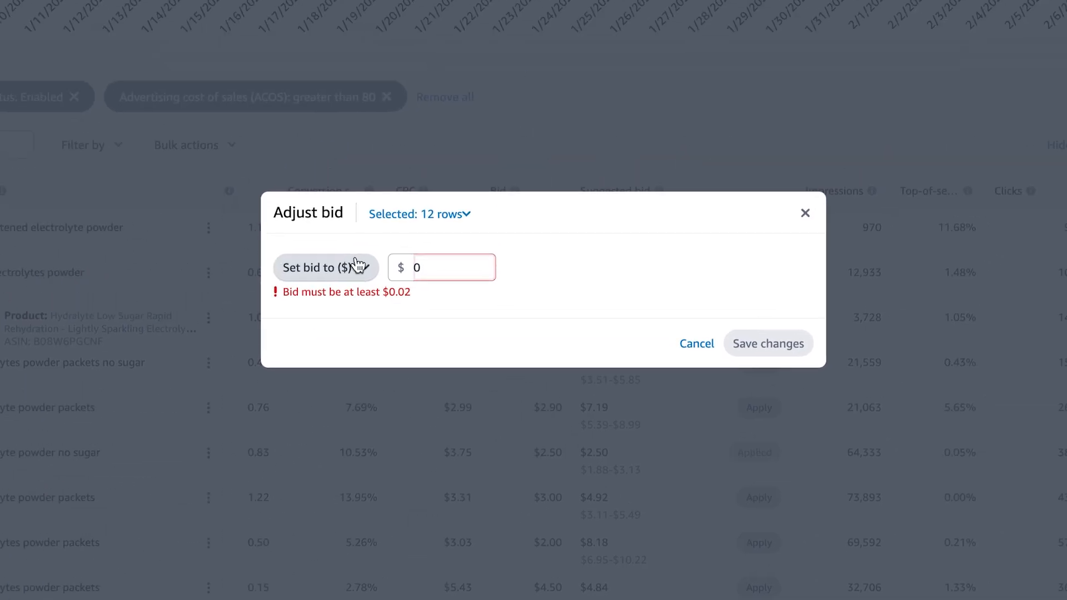
click(357, 266)
click(367, 364)
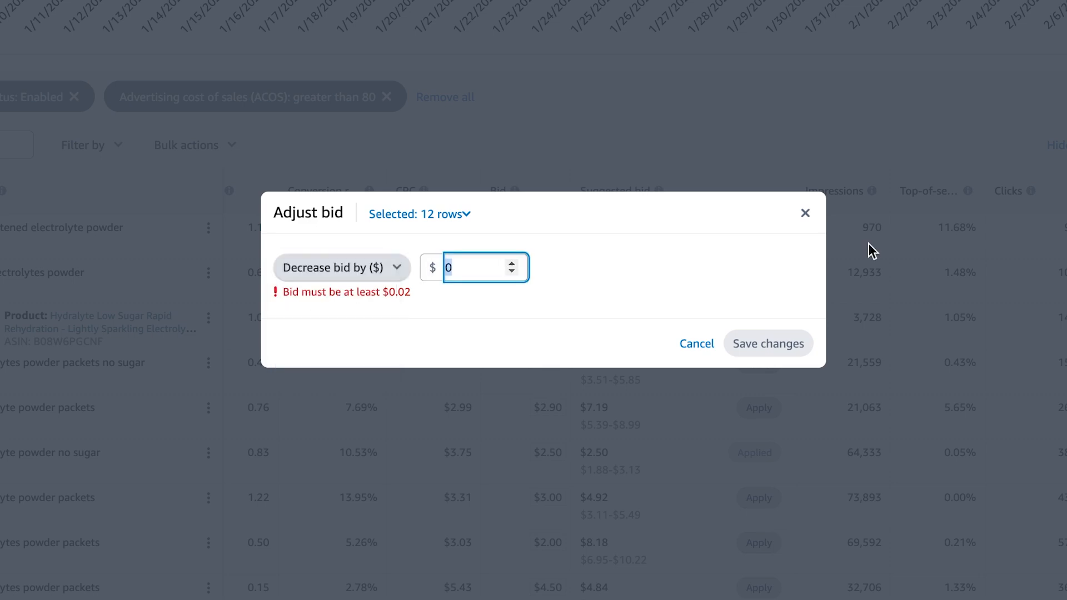
text(0.1)
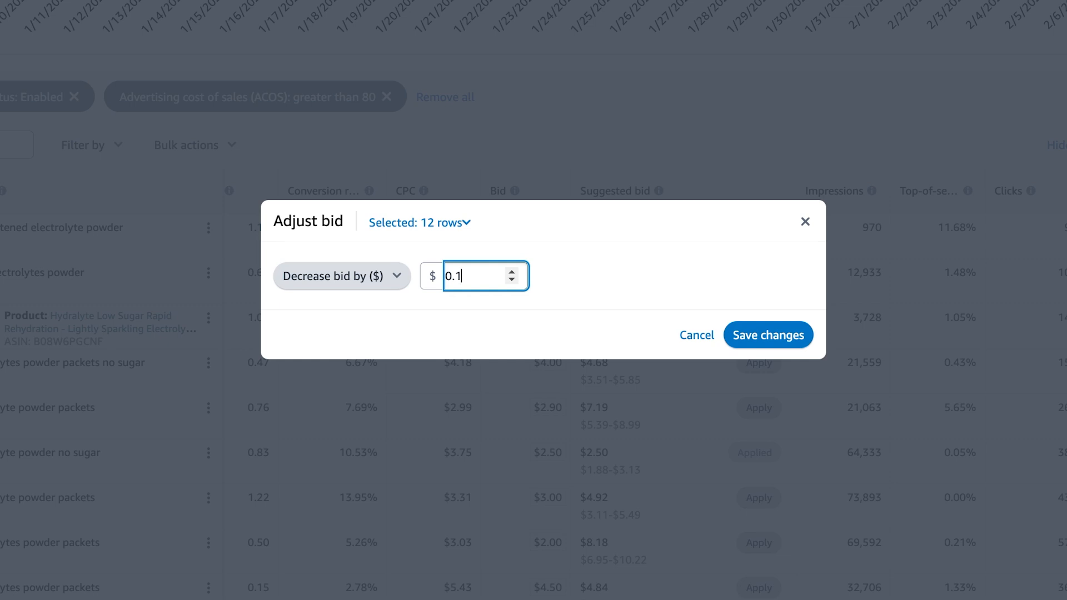
click(805, 221)
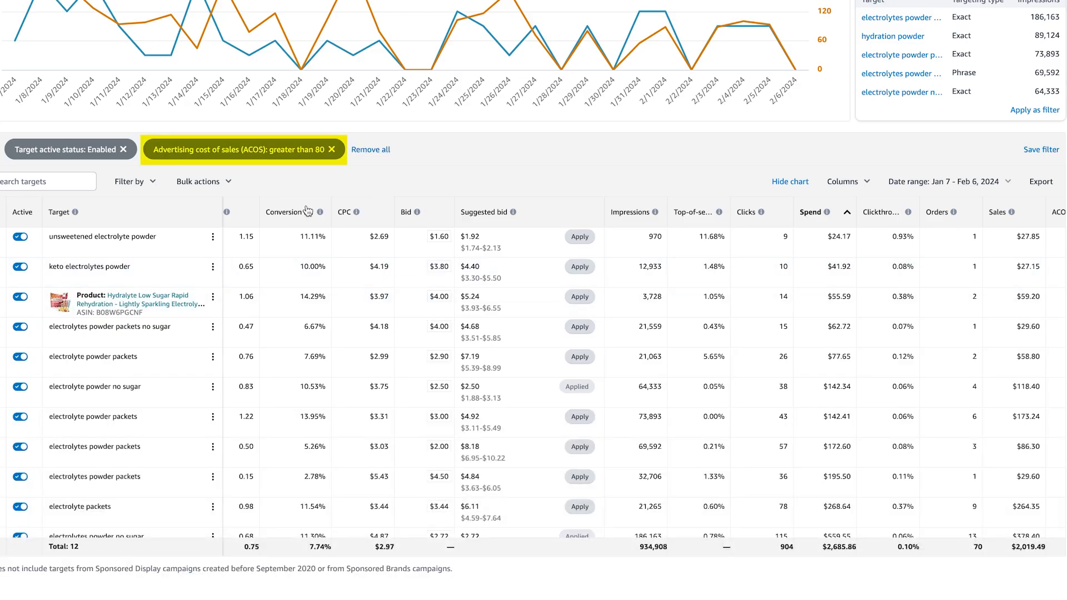
- Replace the ACOS filter with Spend greater than $10 and Orders equals 0 filters
click(332, 150)
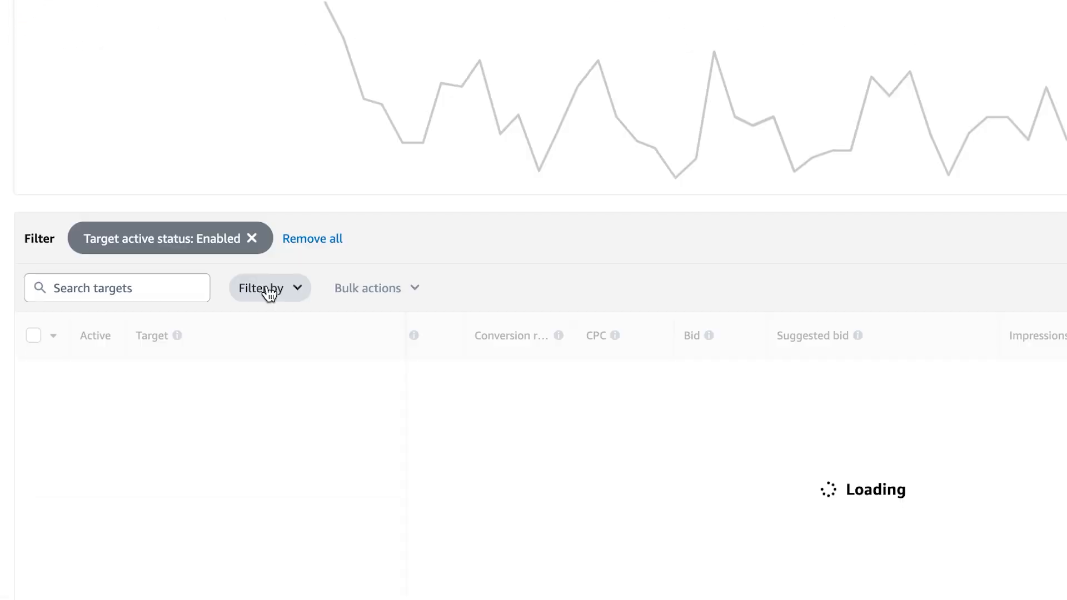
click(270, 290)
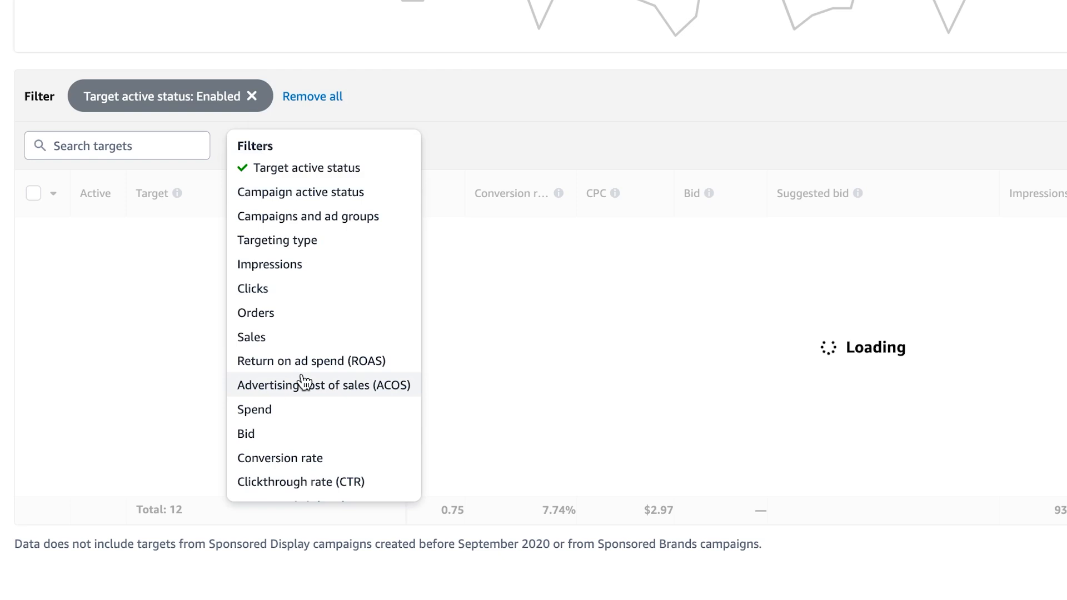
click(254, 409)
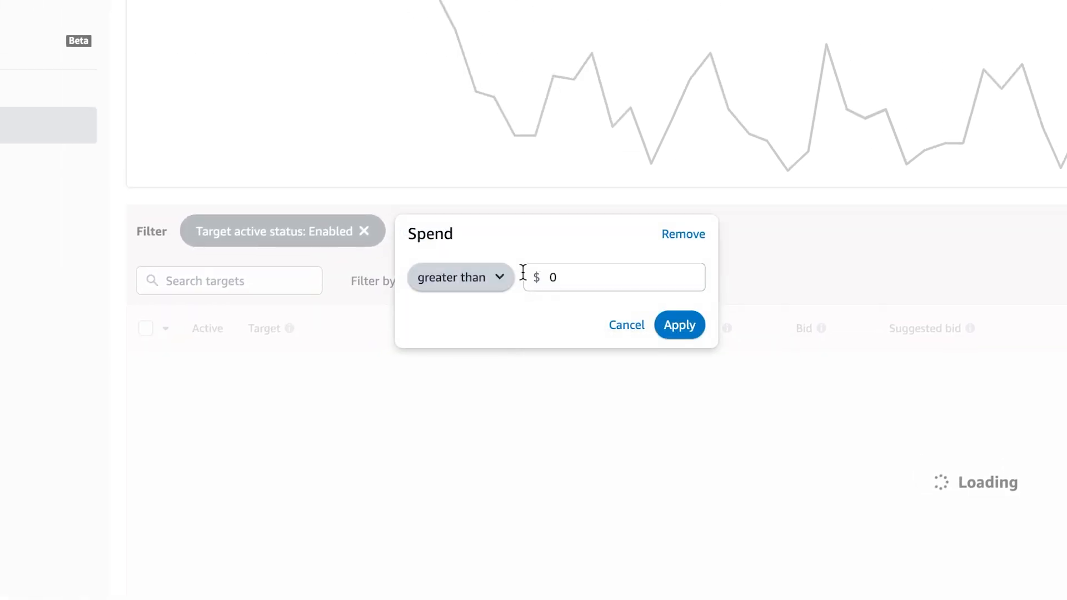
click(617, 271)
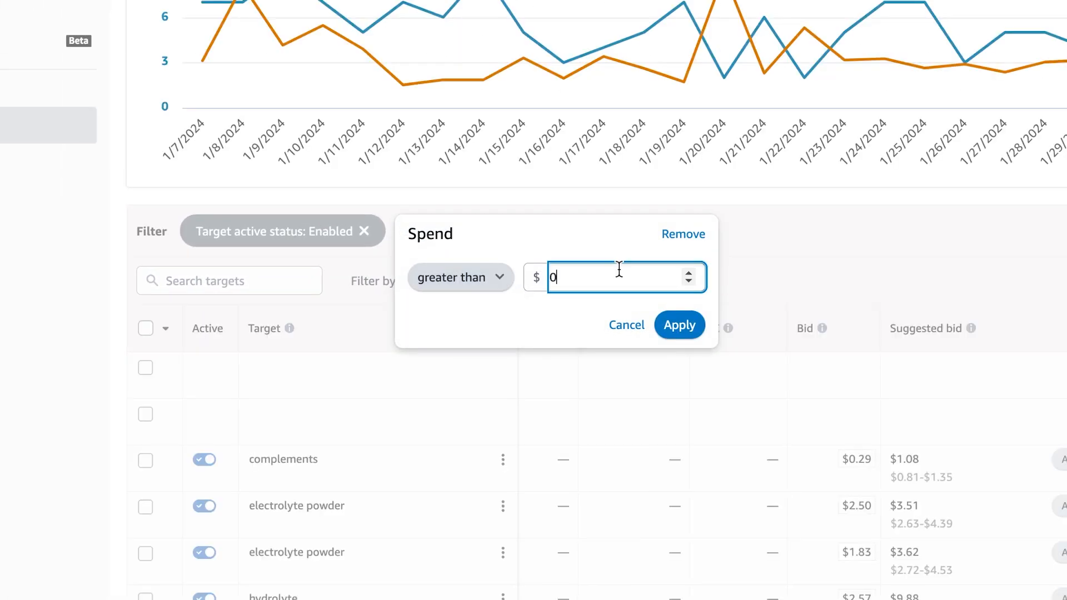
text(10)
click(656, 332)
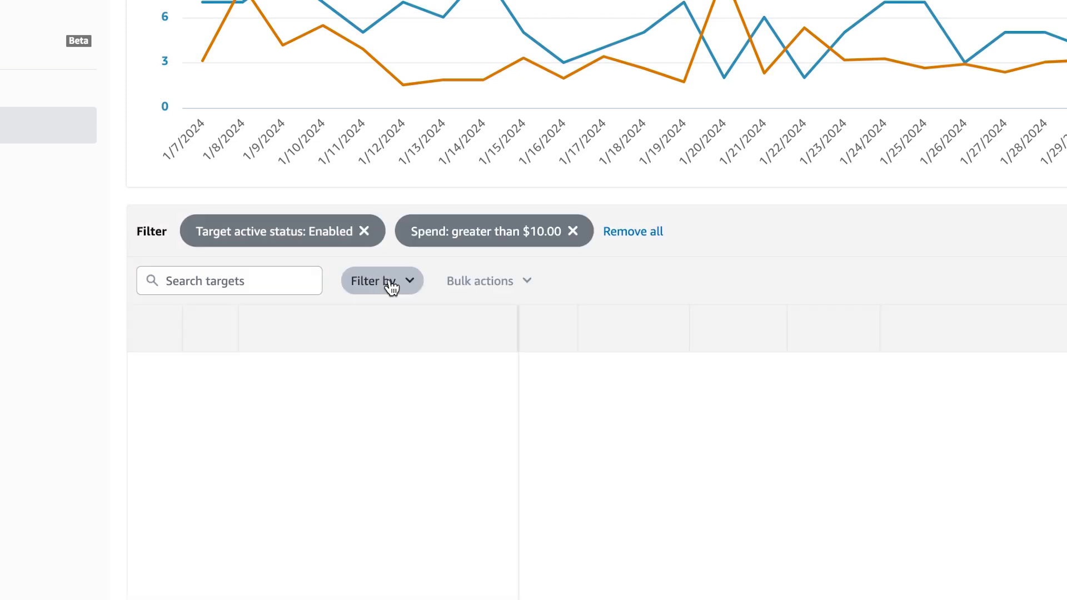
click(391, 288)
click(407, 464)
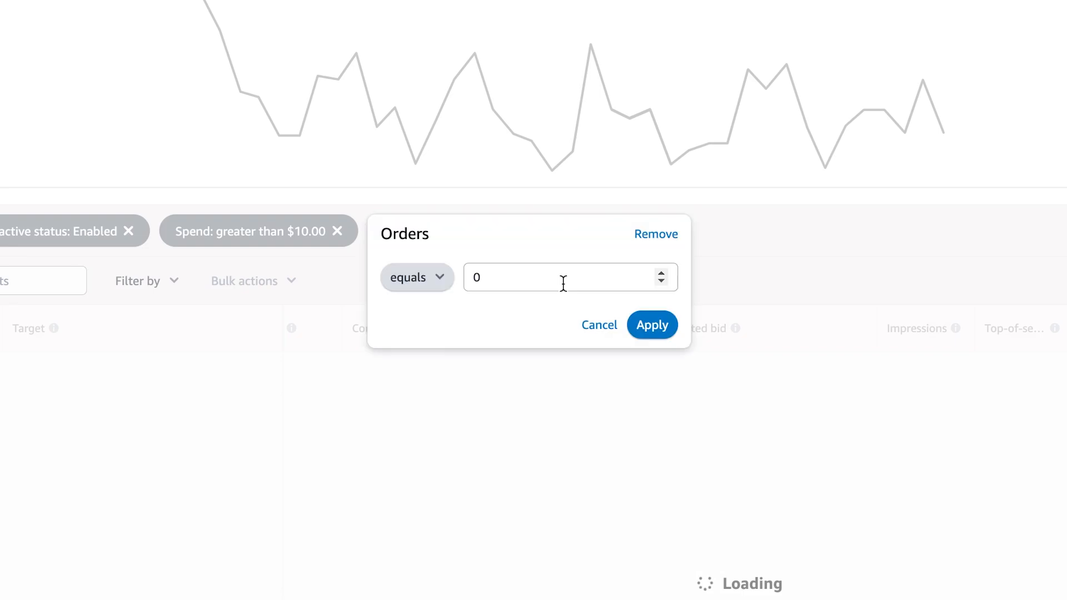
key(Return)
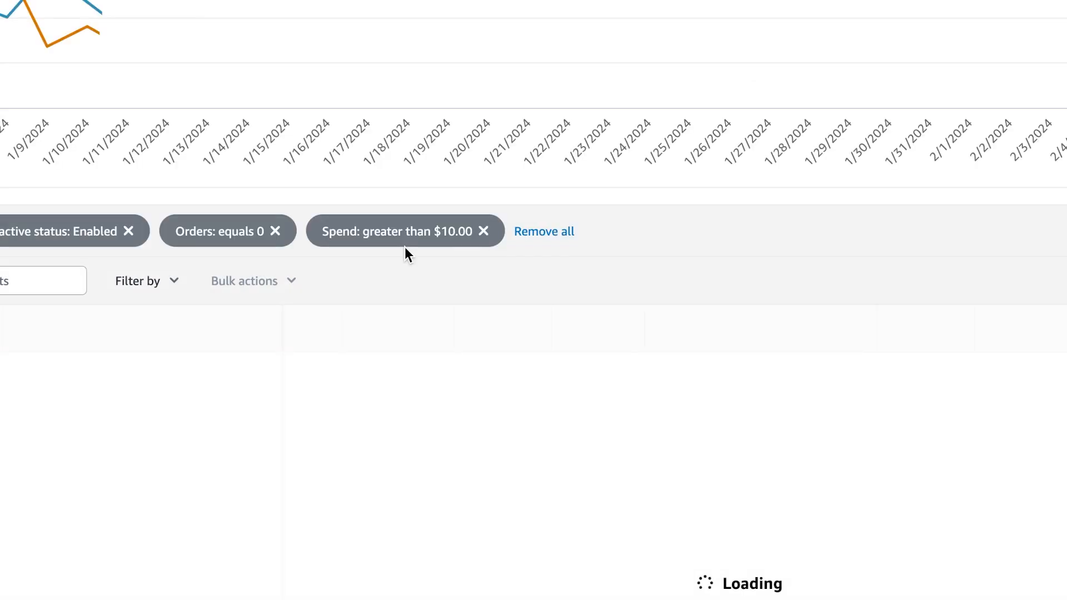
- Raise the Spend filter threshold to $20 and review the 7 remaining targets
click(453, 238)
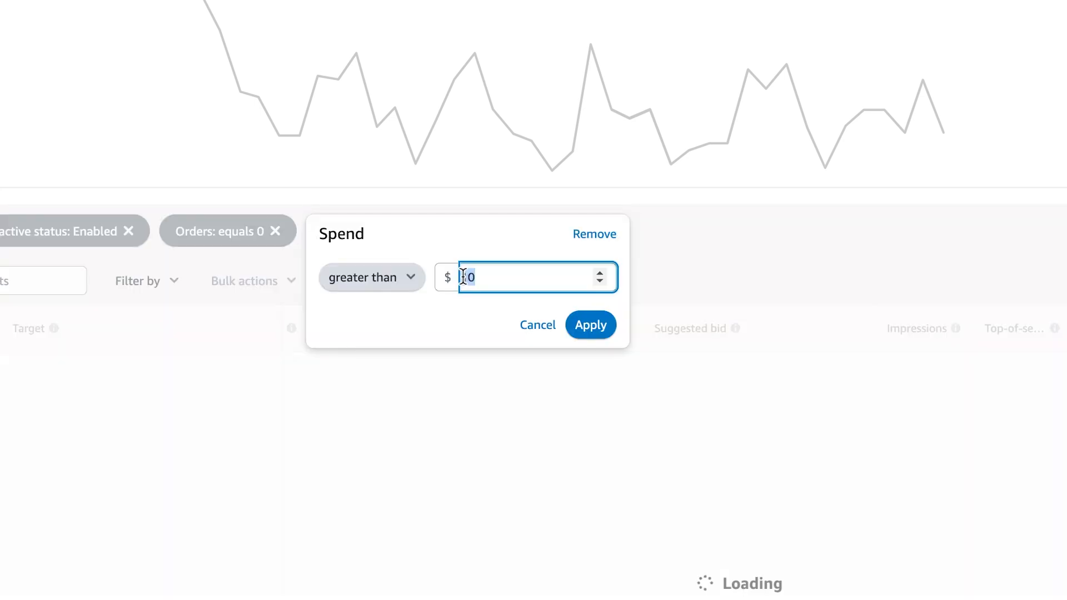
text(15)
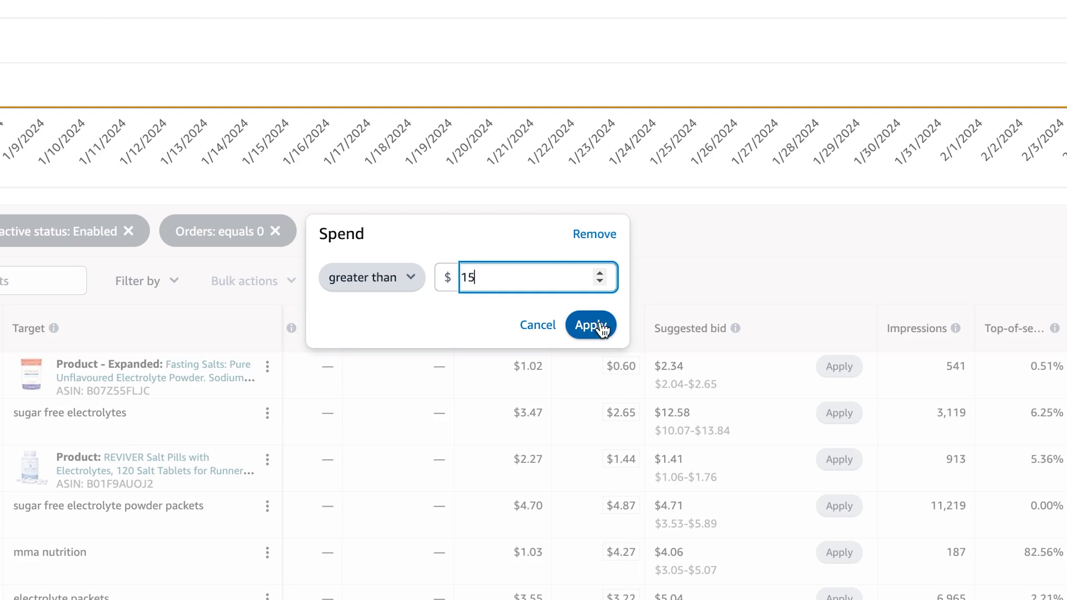
key(BackSpace)
key(BackSpace)
text(020)
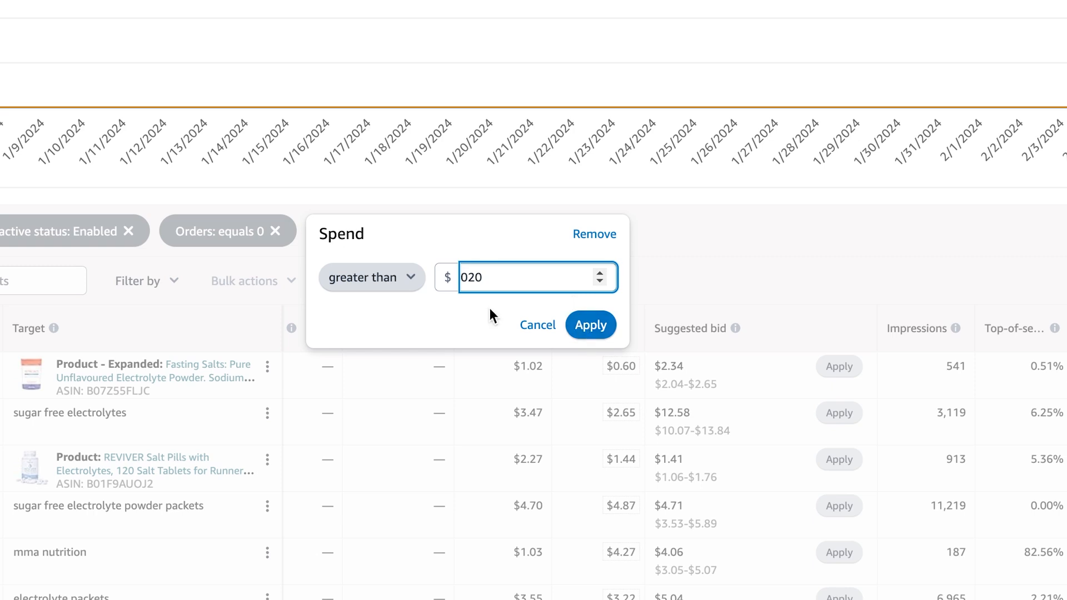
key(Return)
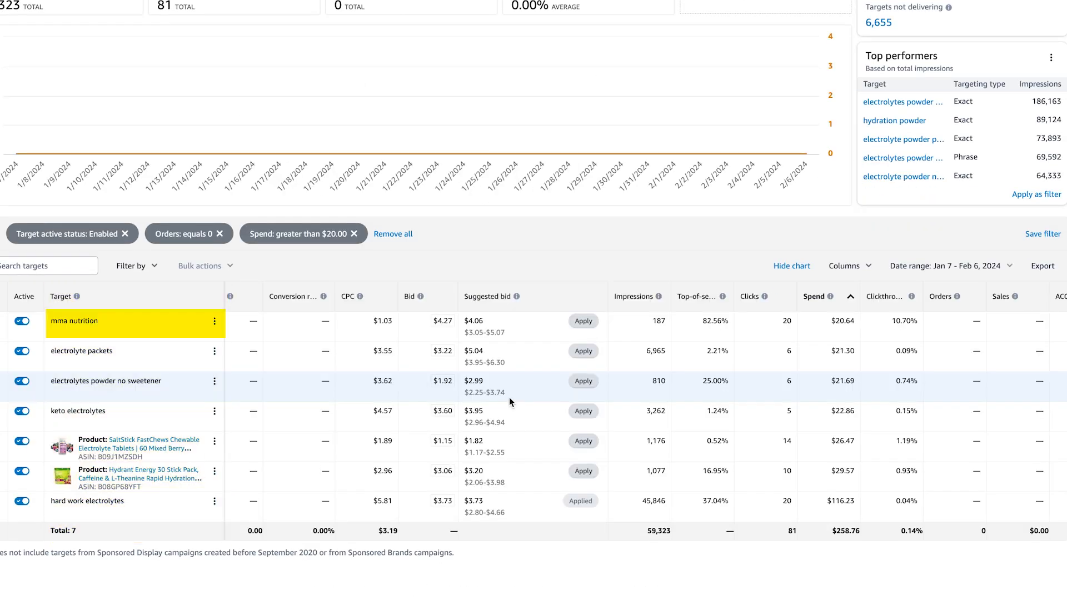
scroll(129, 336, down, 1)
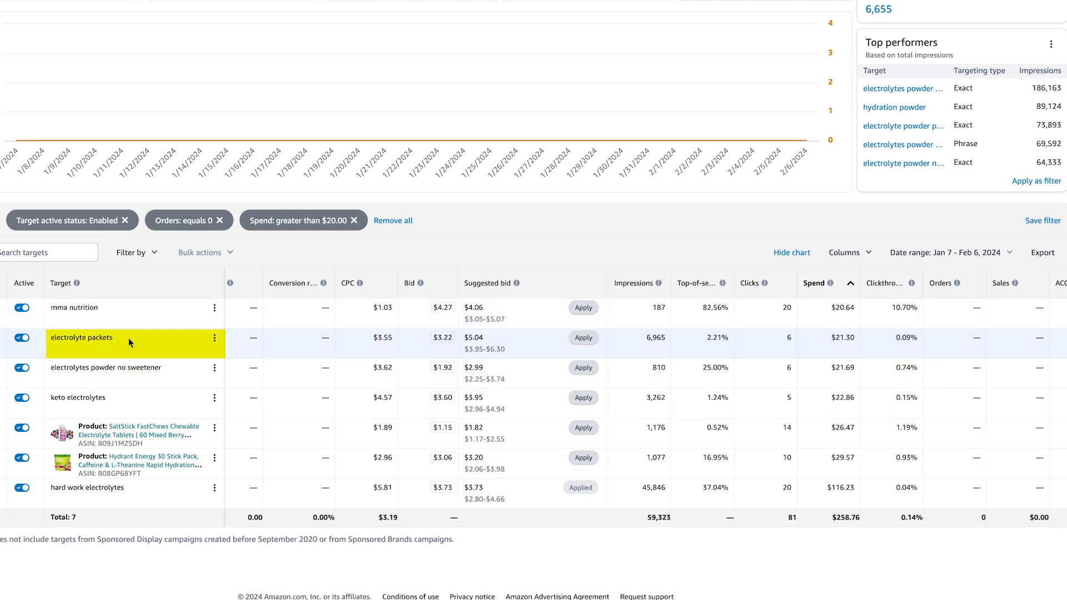
scroll(123, 403, down, 1)
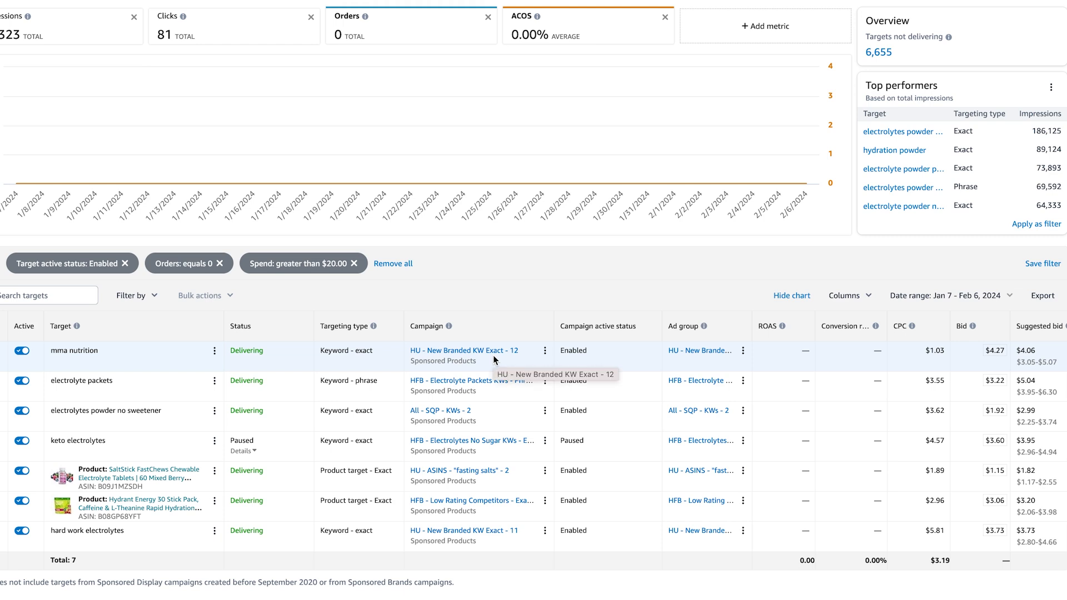
scroll(493, 355, right, 5)
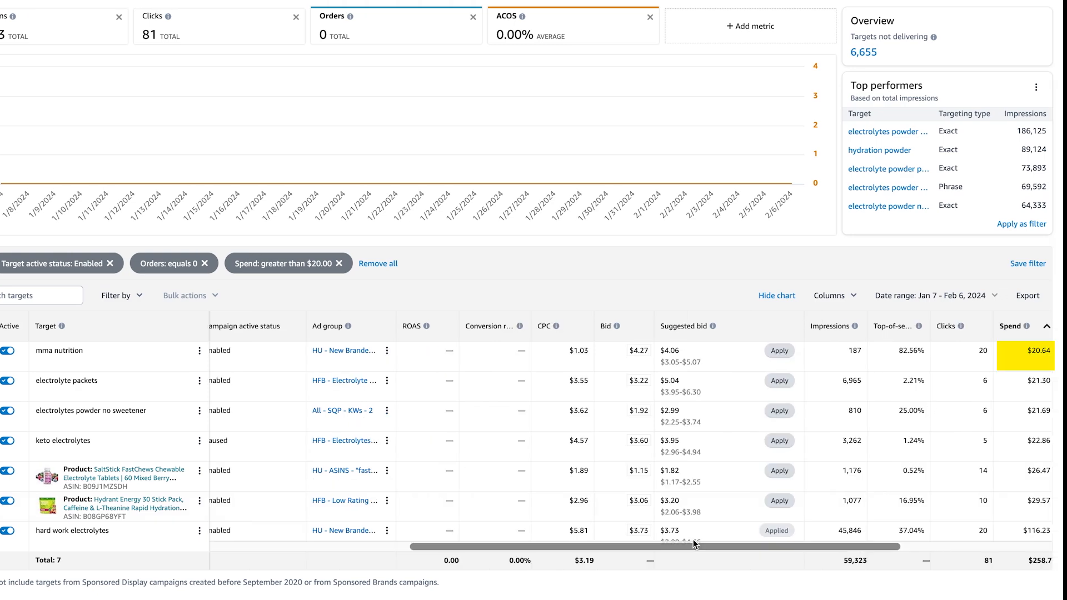
drag(692, 539, 794, 537)
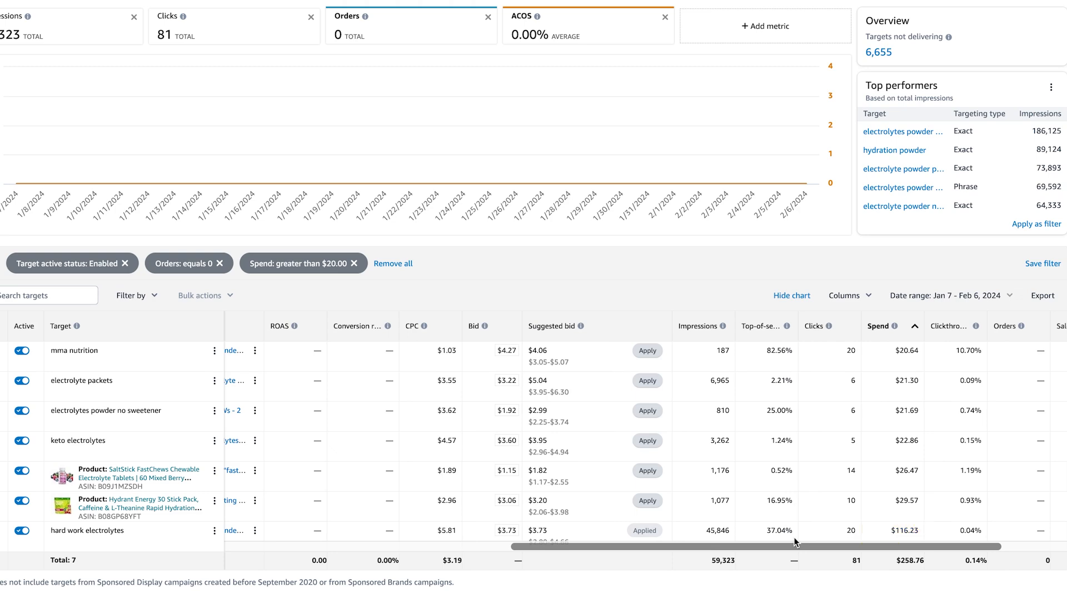
scroll(961, 492, down, 1)
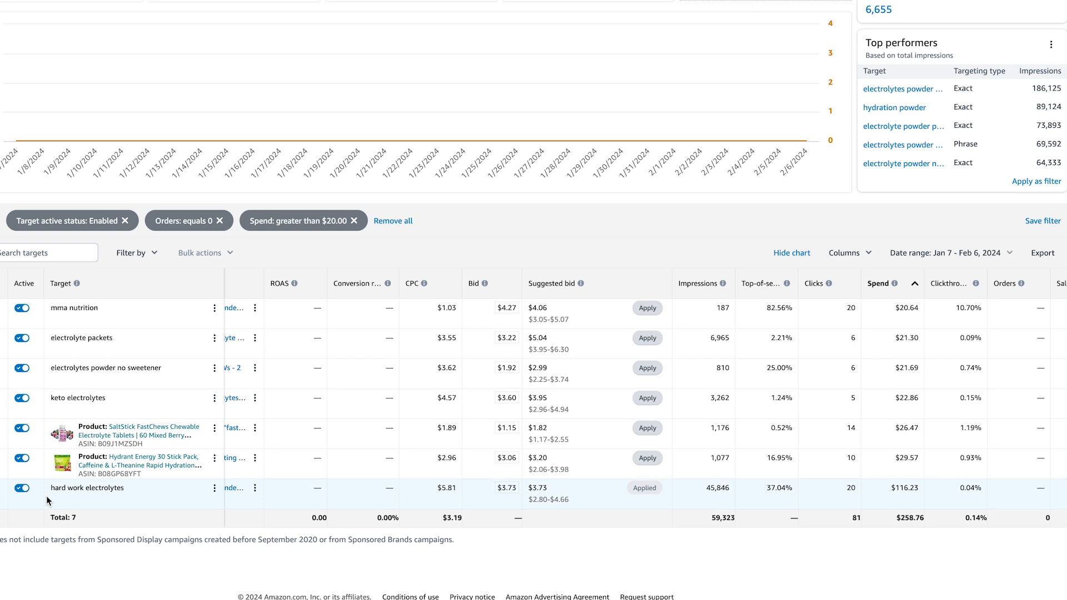
click(22, 488)
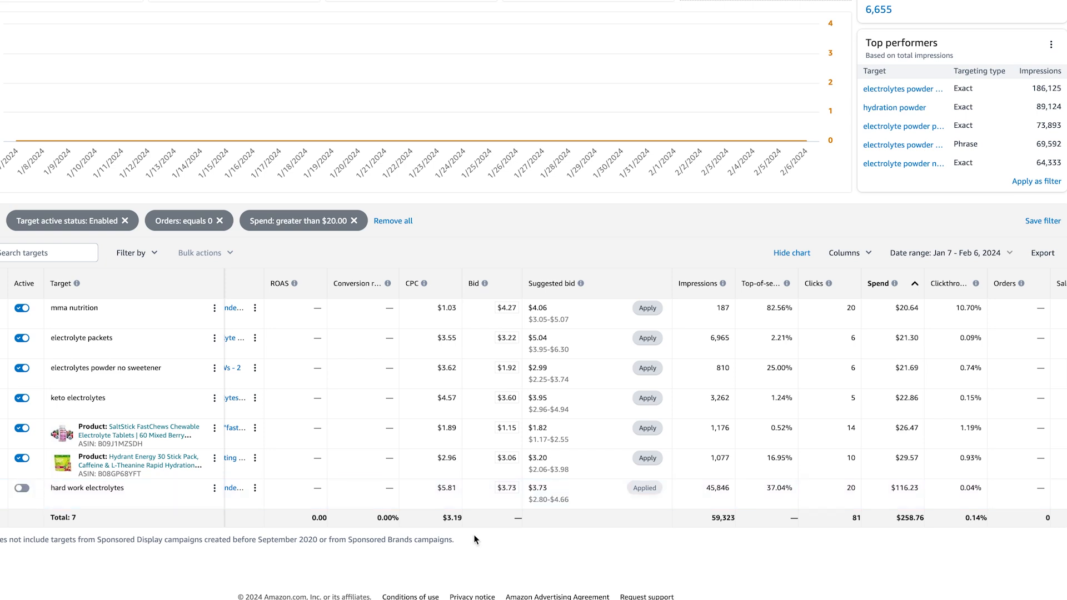
mouse_move(899, 303)
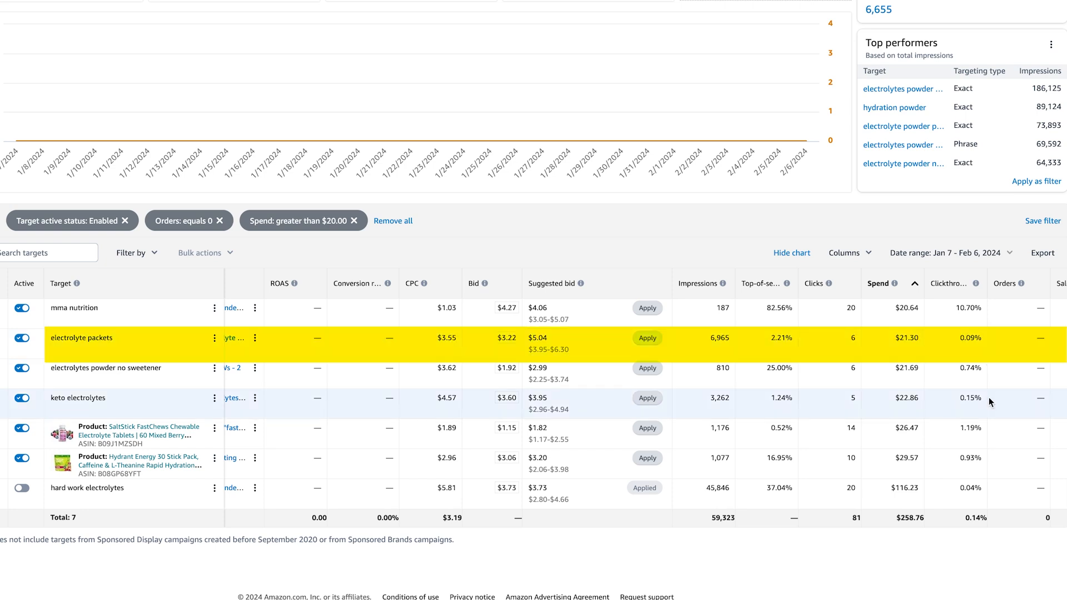
- Select the six zero-order targets, including mma nutrition and electrolyte packets, for a bulk dollar bid decrease
scroll(992, 373, left, 1)
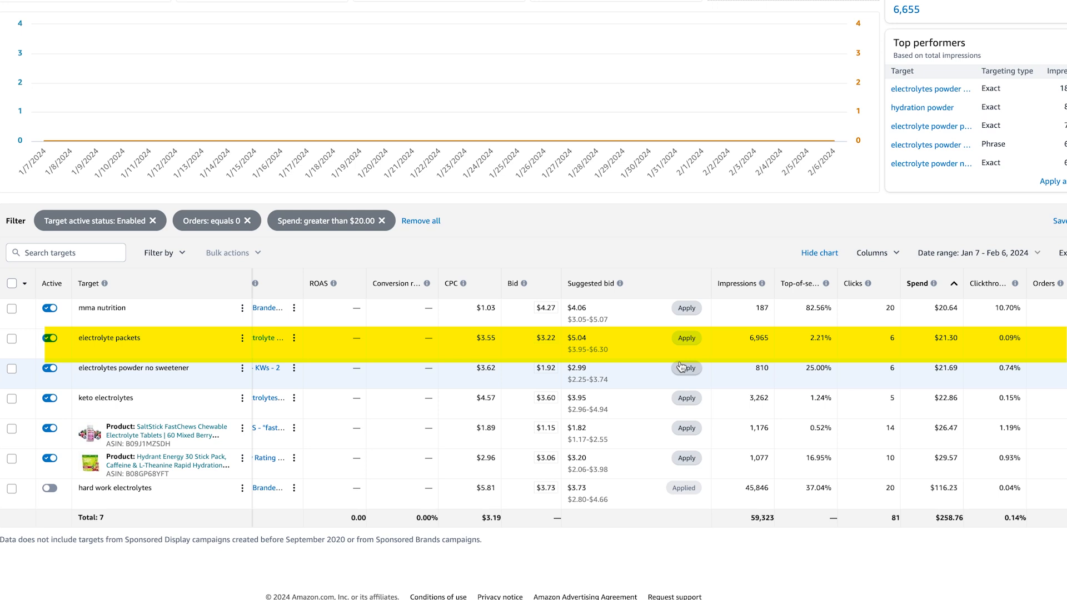
click(12, 308)
click(12, 338)
click(12, 368)
click(11, 428)
click(12, 459)
click(11, 398)
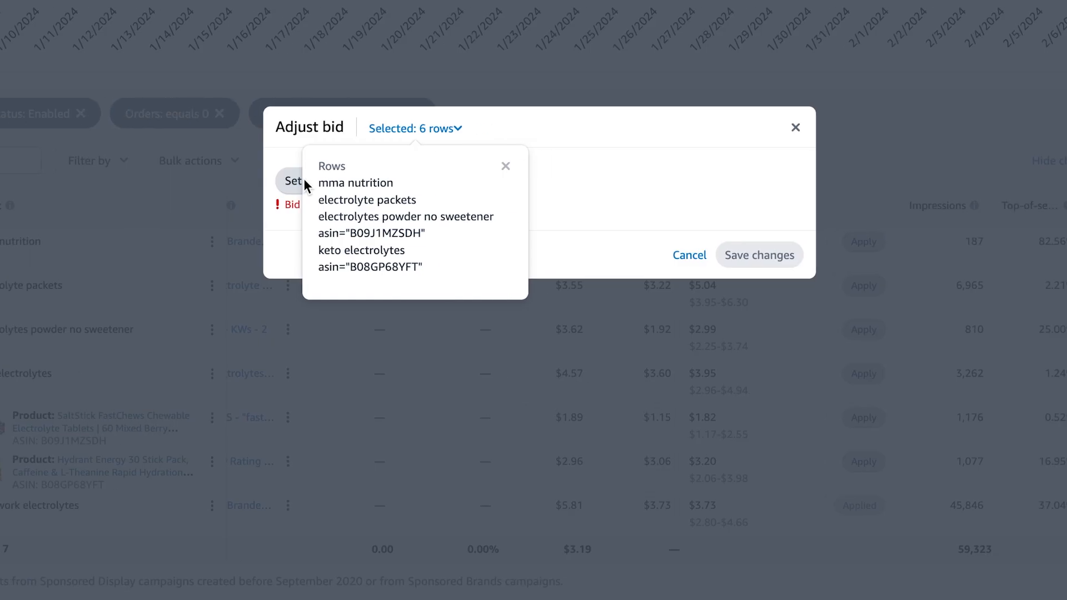
click(304, 178)
click(326, 276)
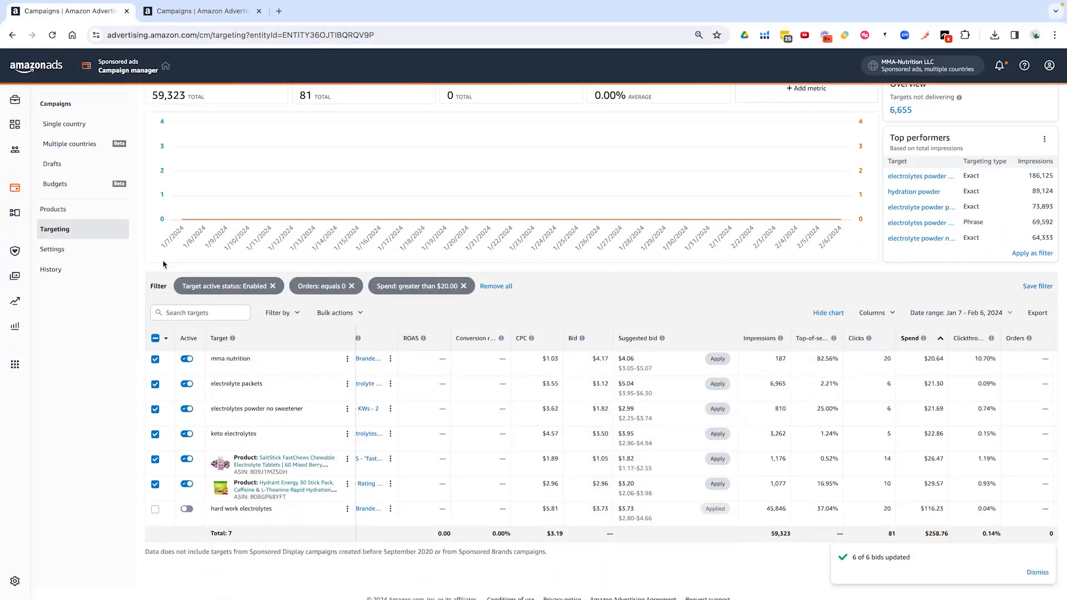
- Go to the single-country campaigns list and scroll through the enabled campaigns
scroll(164, 264, up, 1)
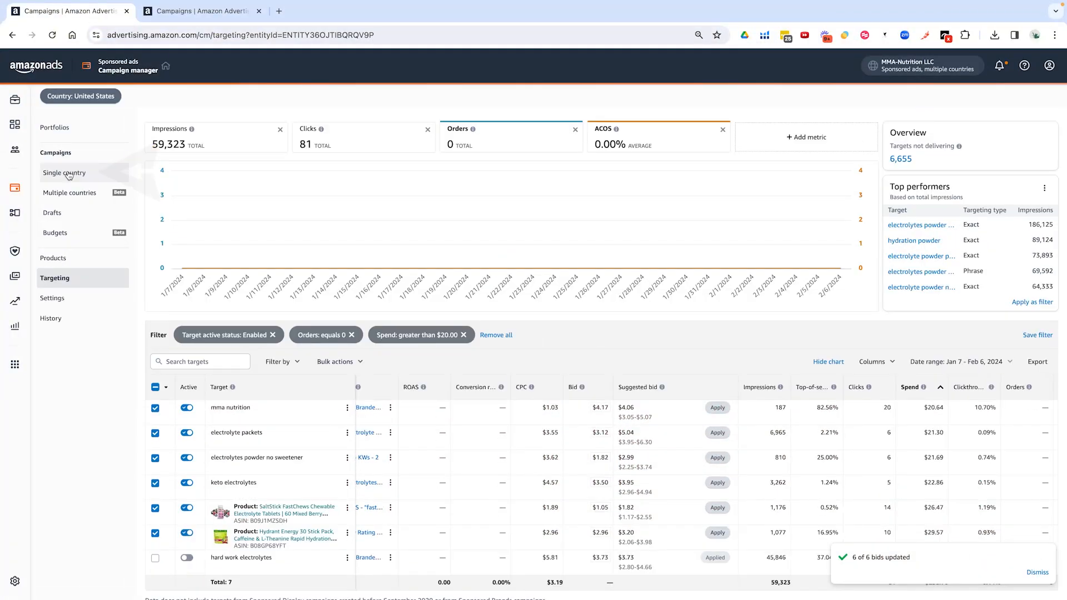
click(68, 173)
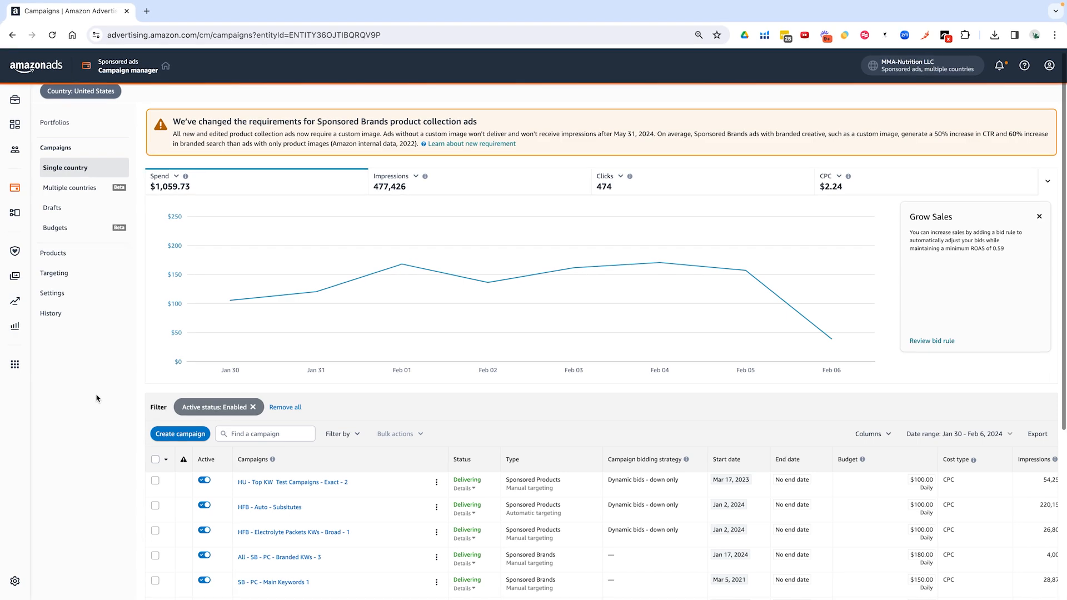
scroll(96, 398, down, 2)
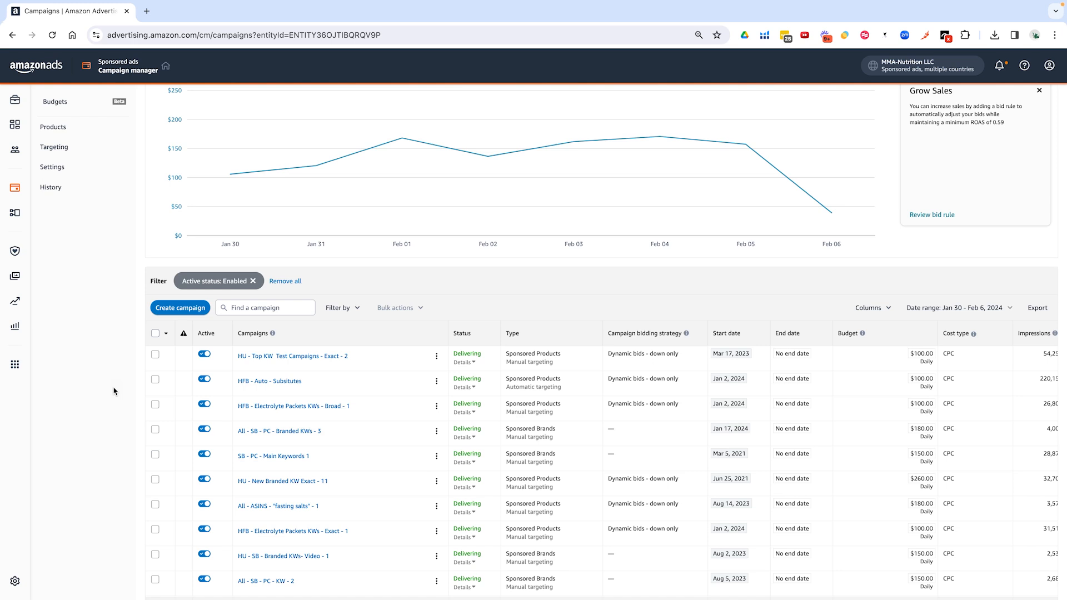
scroll(244, 426, up, 1)
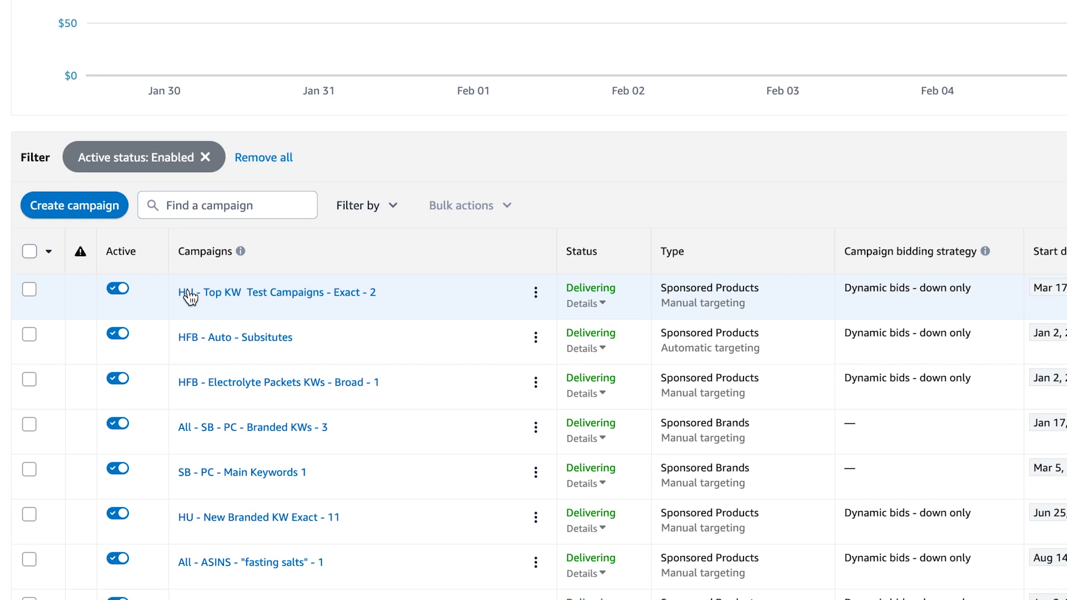
- Open a campaign from the list in a new browser tab
right_click(295, 383)
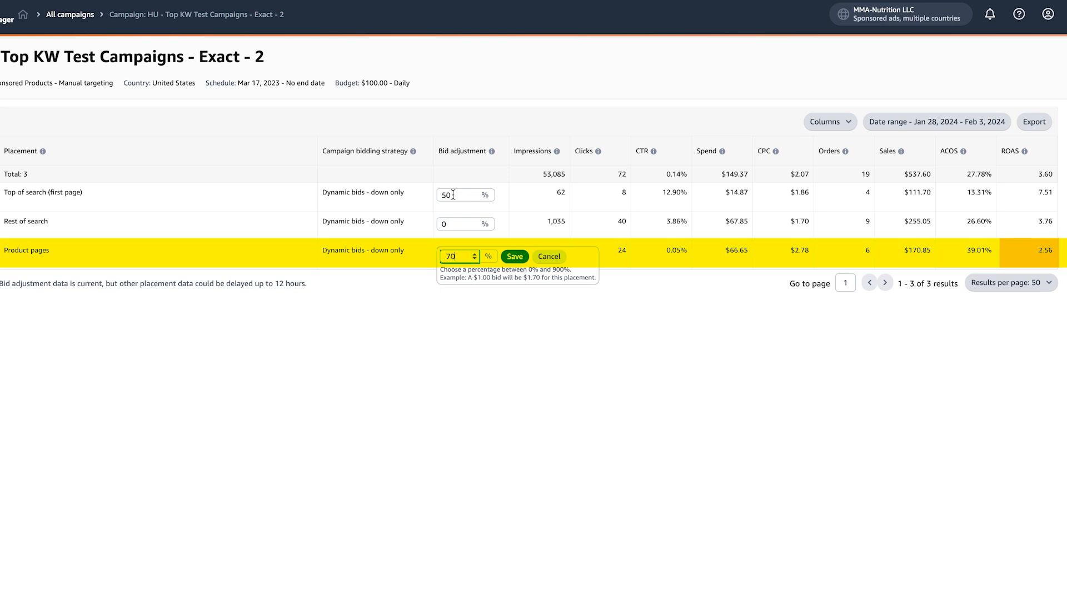
- Save the 70% product pages adjustment and switch to the HFB - Auto - Subsitutes campaign tab
key(Return)
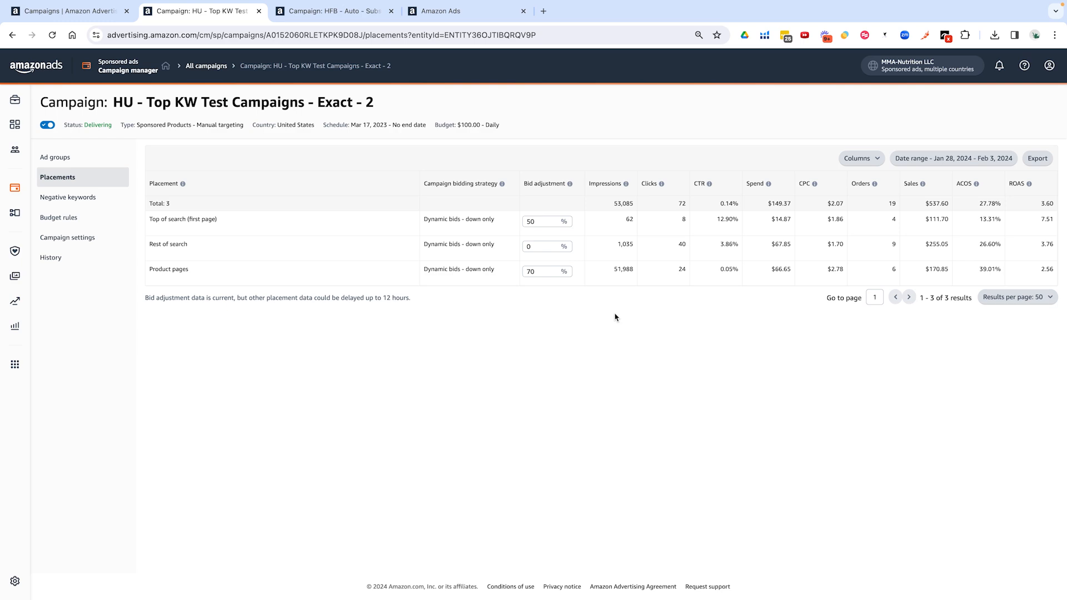
key(ctrl+Tab)
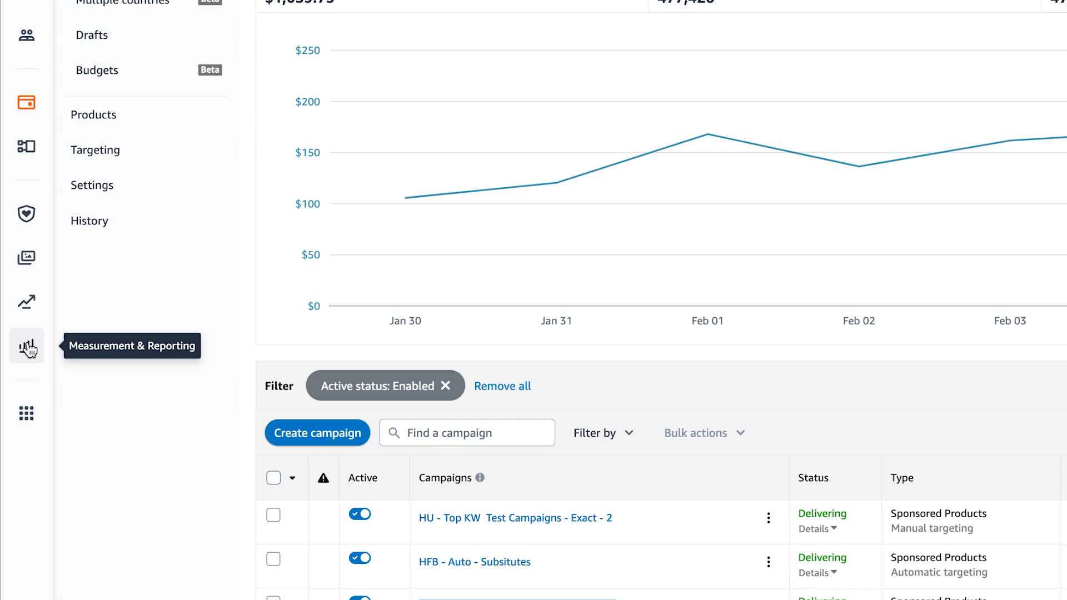
- Go to the Measurement & Reporting section from the left sidebar
click(28, 349)
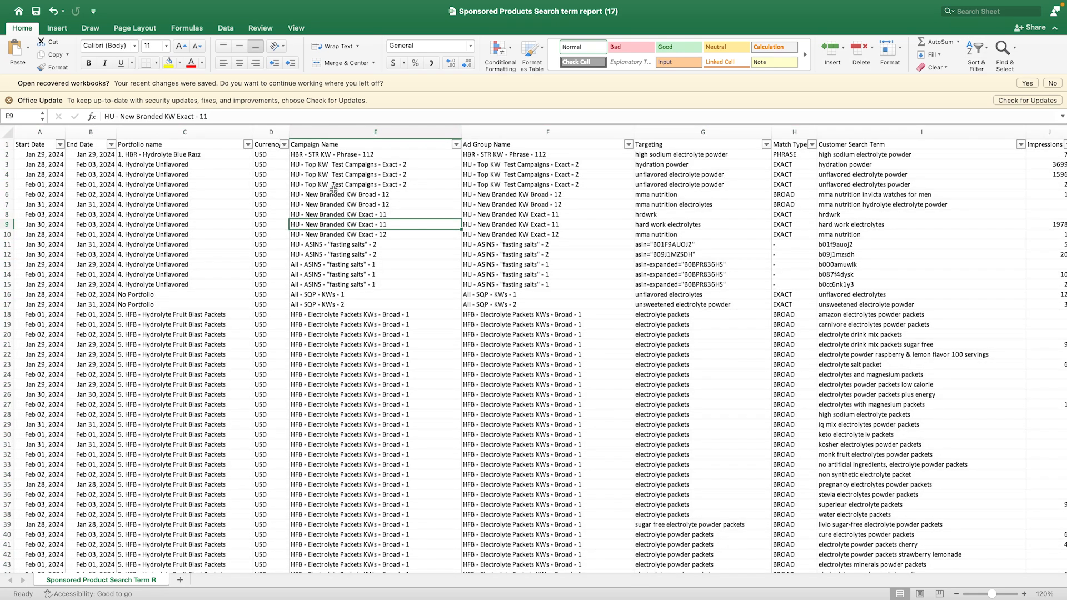
- Exclude EXACT match-type rows and filter Campaign Name to HFB campaigns
click(810, 149)
click(846, 310)
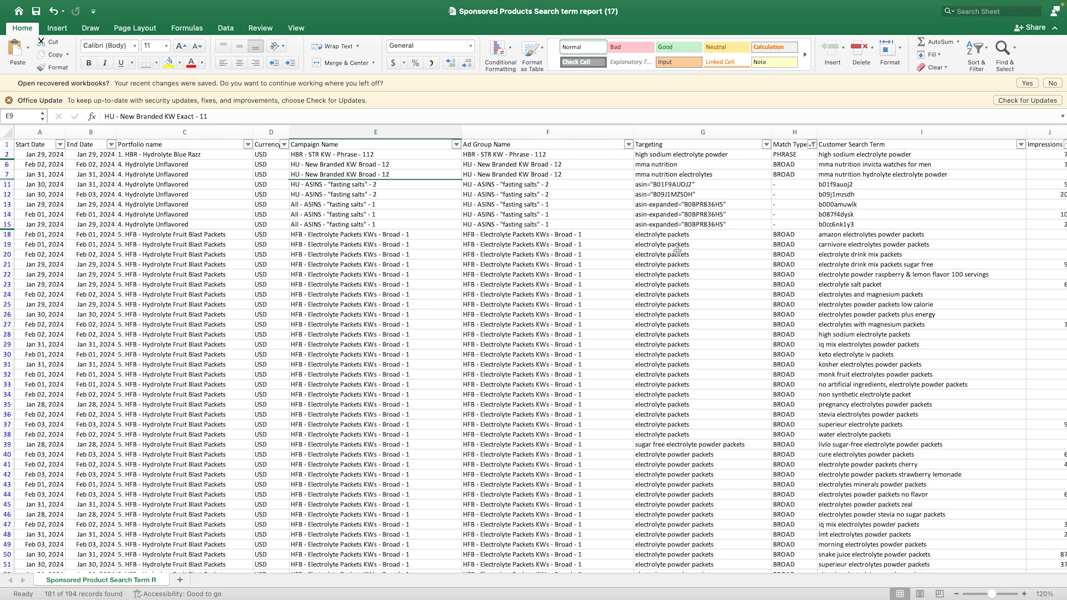
click(456, 145)
text(HFB)
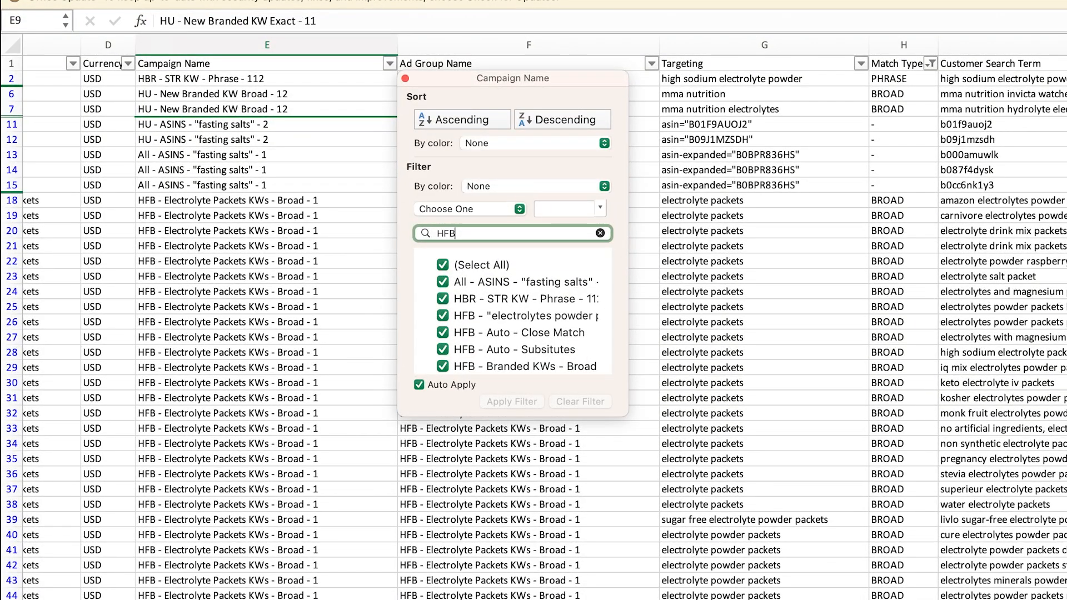
scroll(531, 337, down, 3)
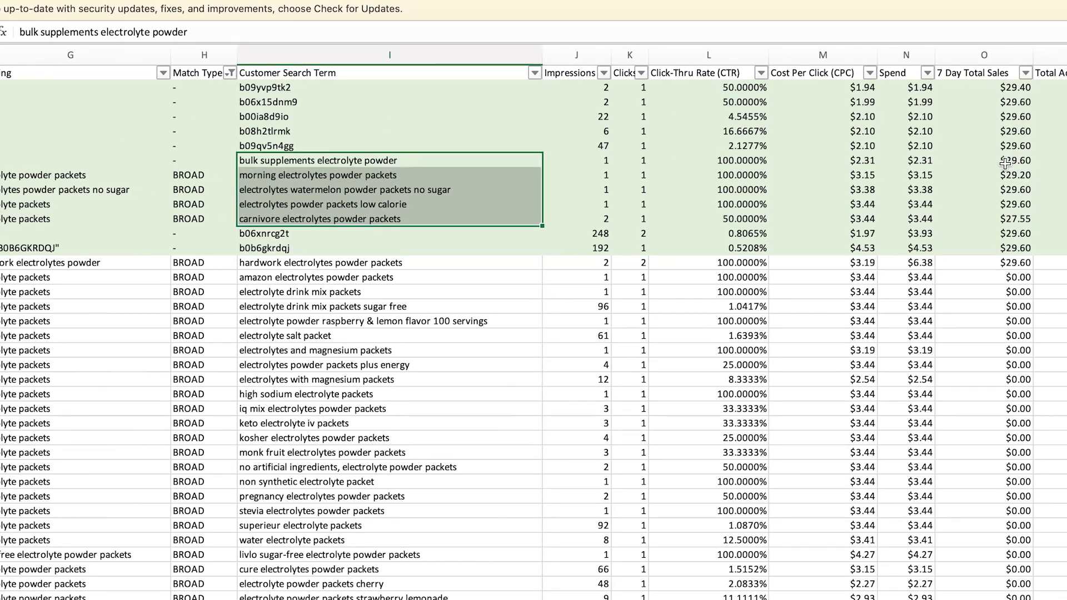
drag(1000, 87, 1000, 247)
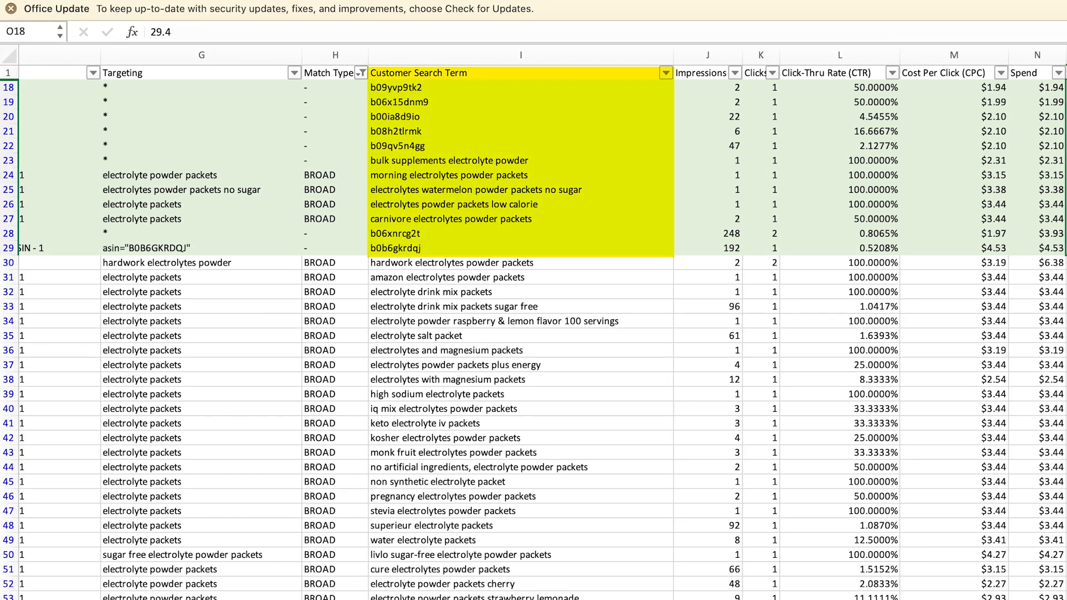
scroll(473, 166, left, 2)
drag(467, 87, 511, 248)
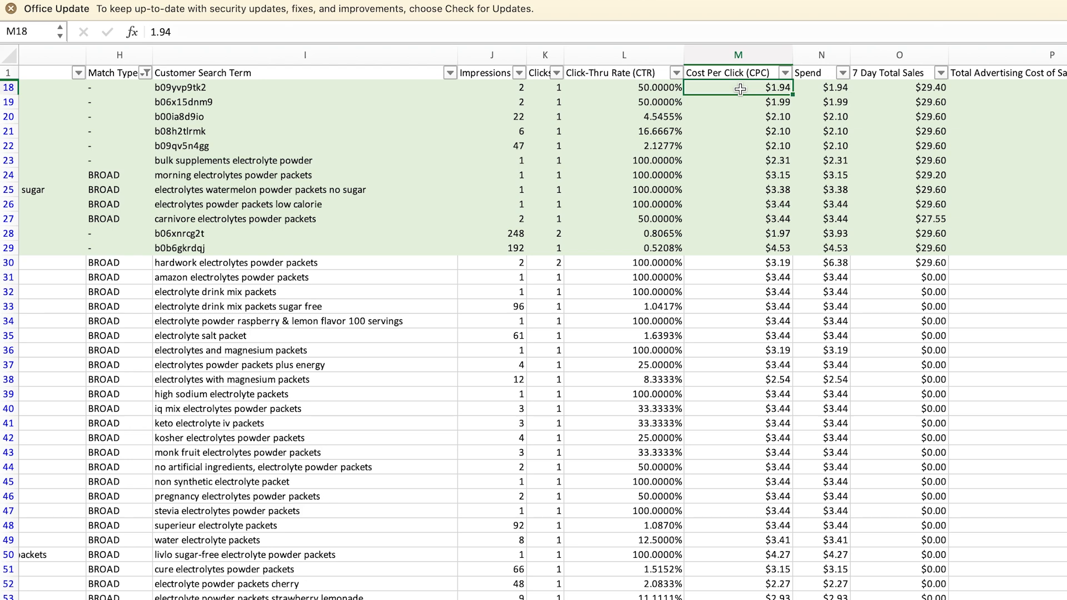
- Select the first converting search term b09yvp9tk2 and open the Spend column's sort and filter options
click(258, 90)
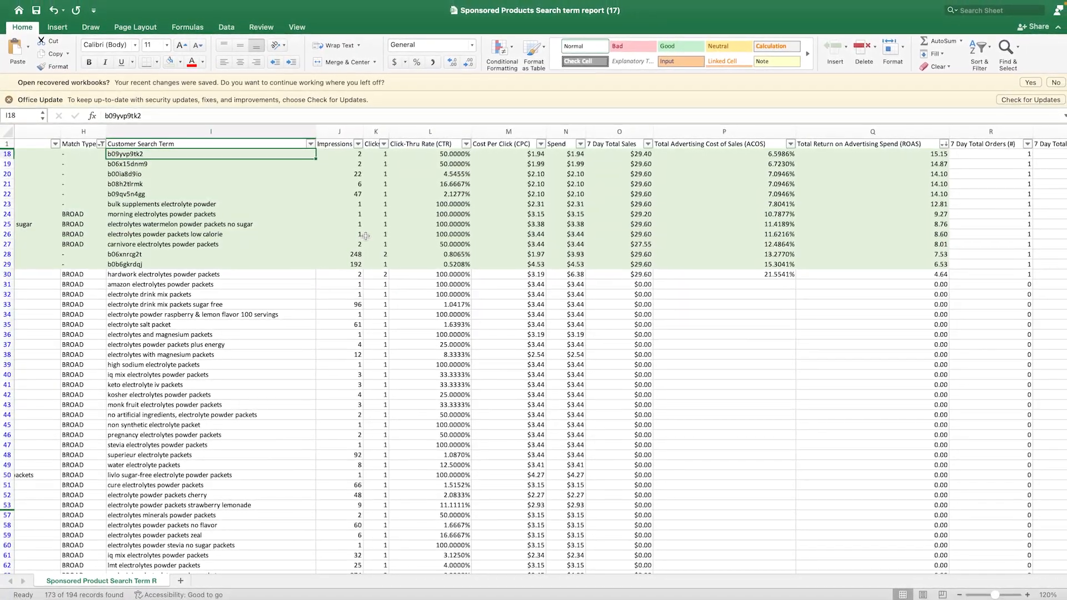
scroll(364, 235, left, 2)
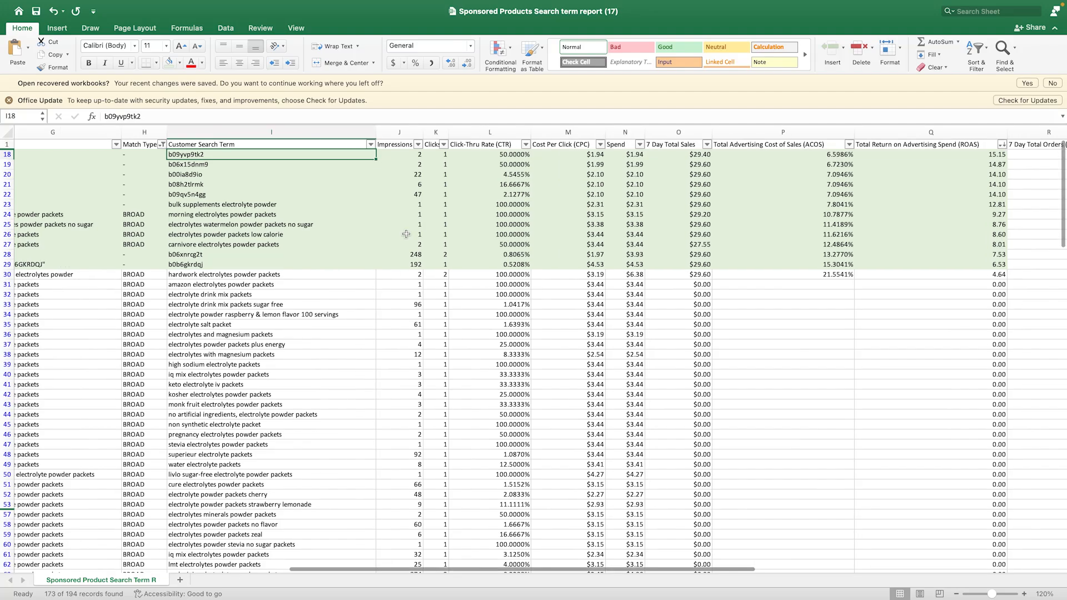
scroll(406, 234, right, 8)
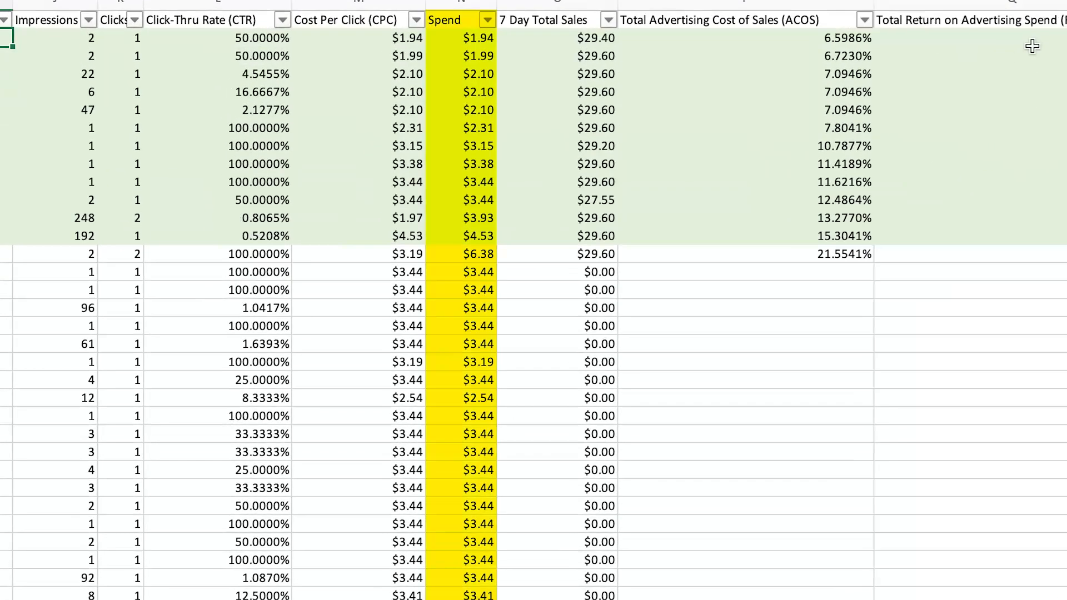
click(487, 20)
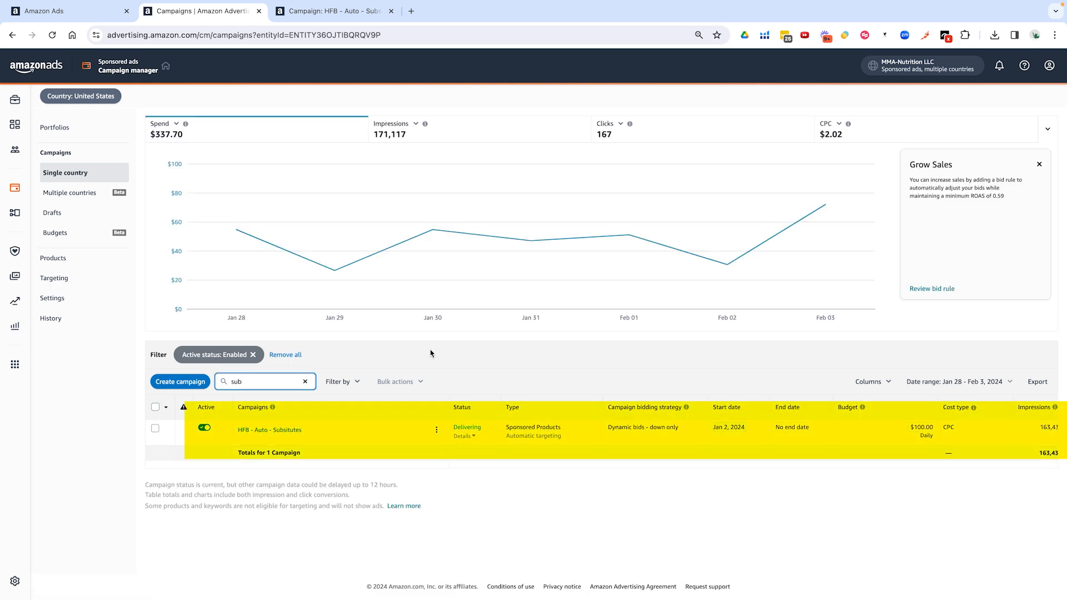
- From the HFB - Auto - Subsitutes campaign's link options, start adding negative keywords
right_click(271, 434)
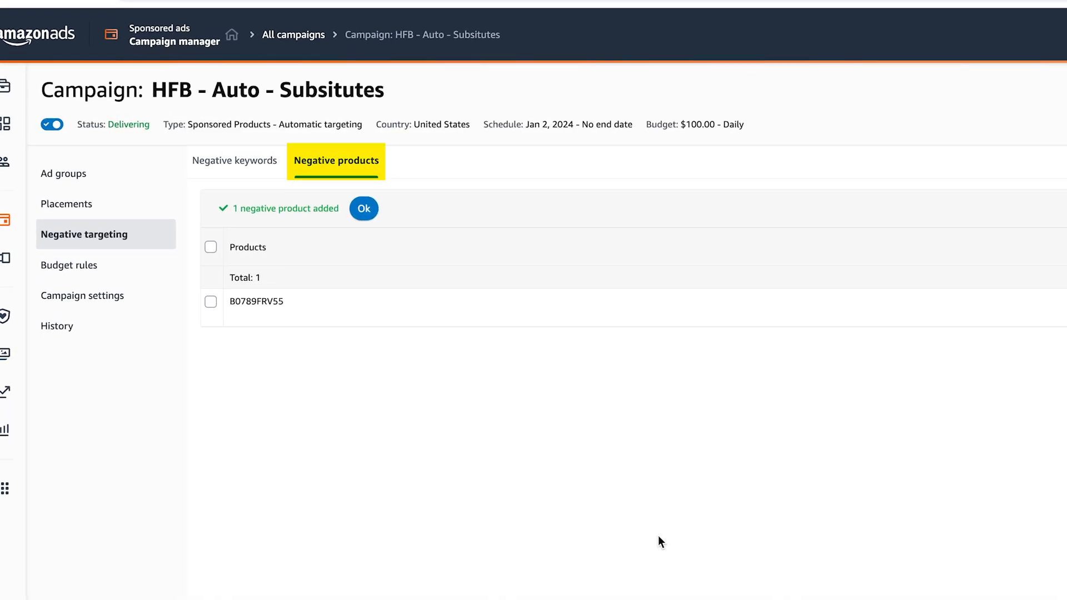
click(145, 126)
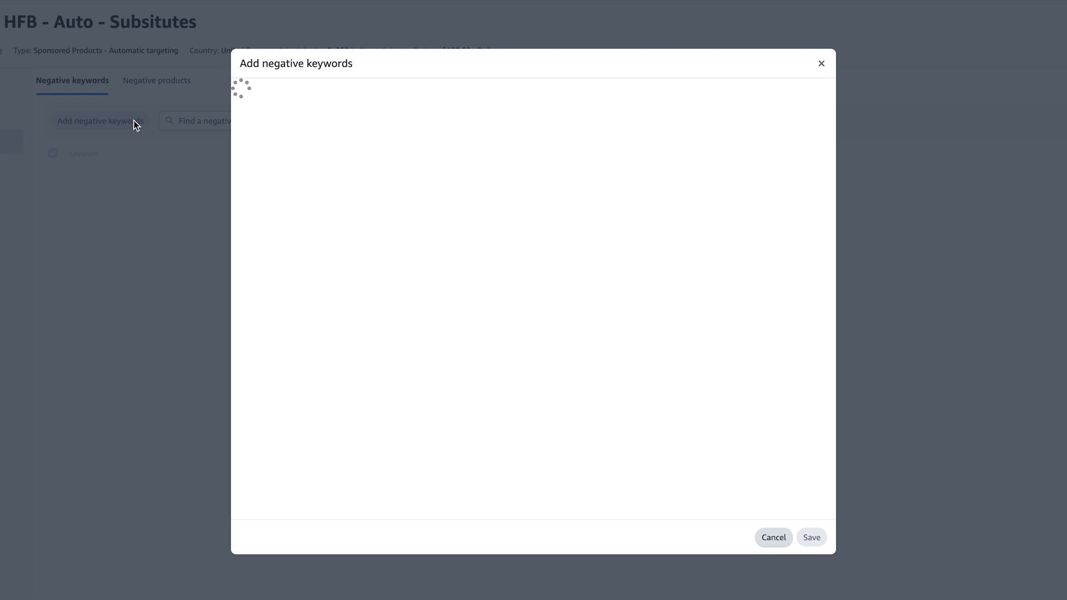